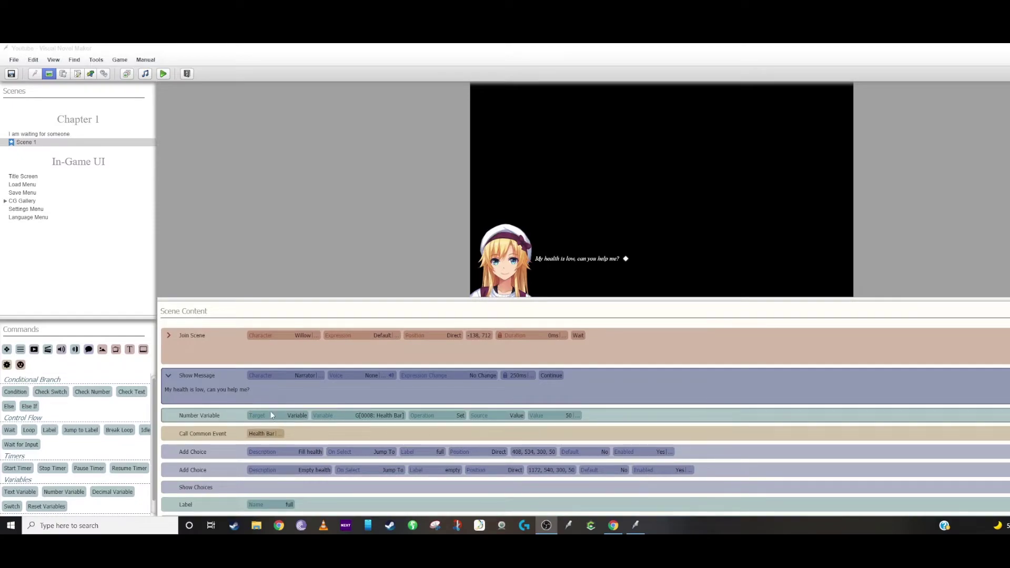
- Preview the stomach health and outline images in the Resource Manager's Health Bar pictures folder
click(96, 60)
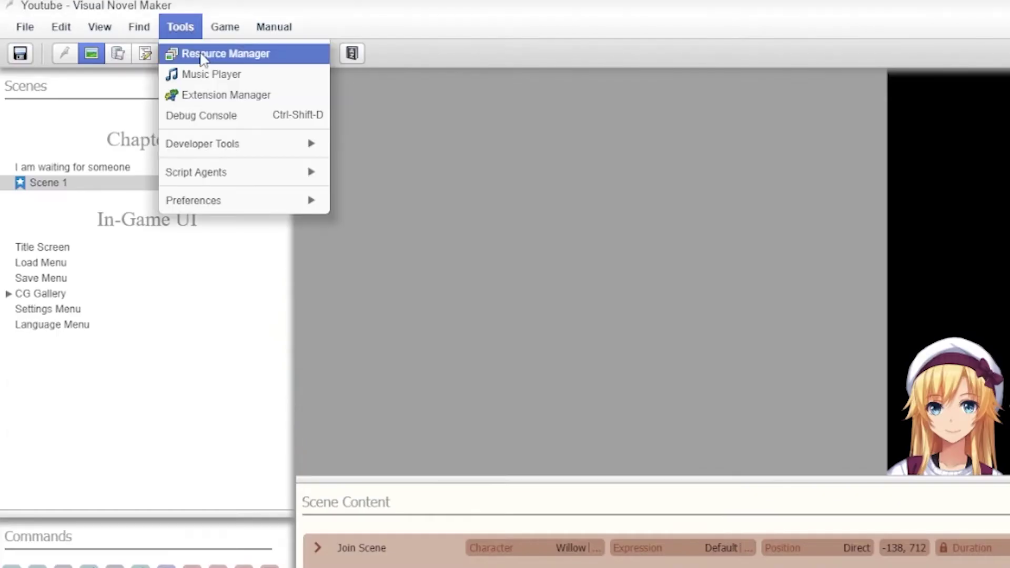
click(204, 55)
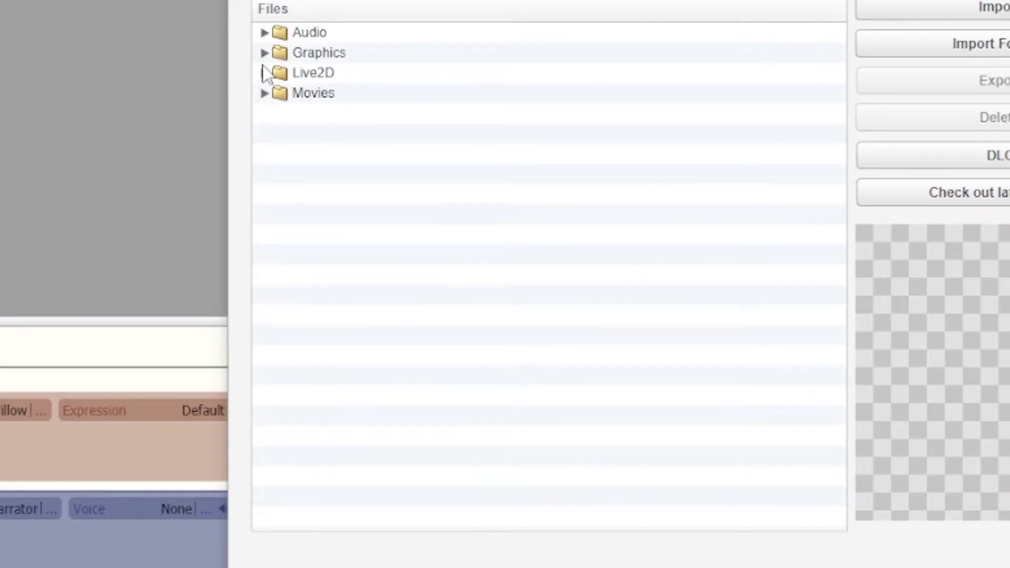
click(265, 54)
click(283, 174)
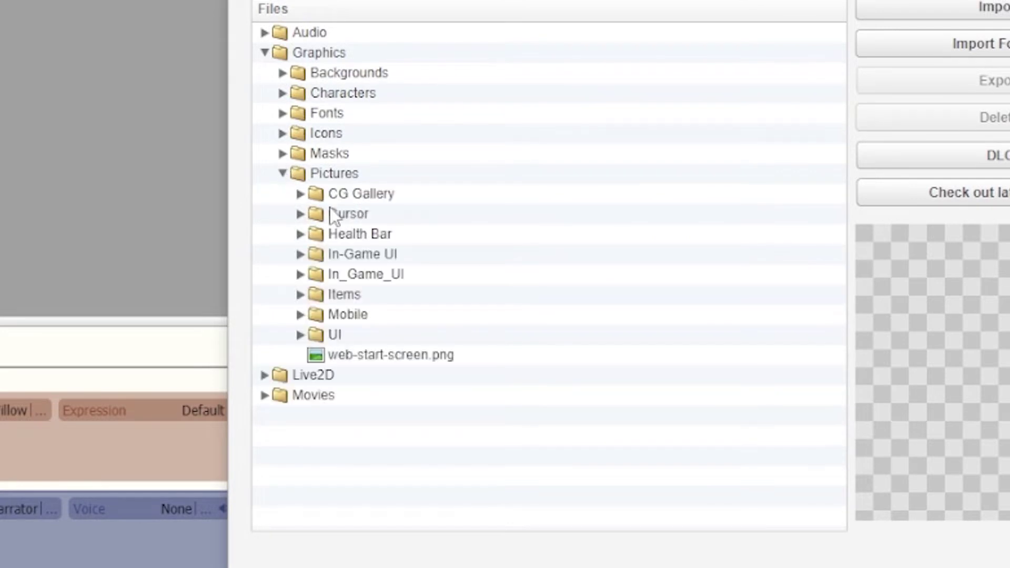
click(353, 239)
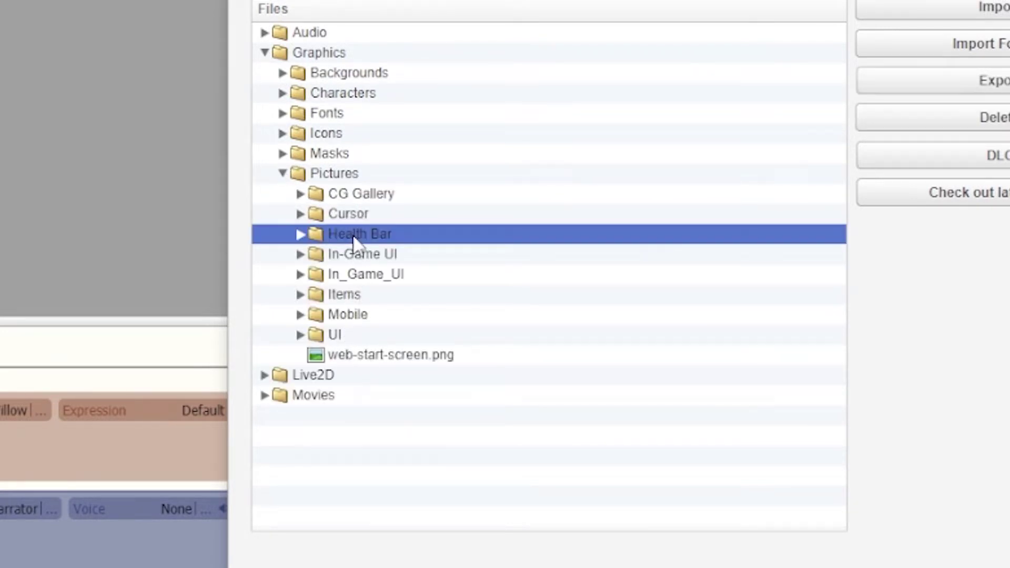
click(300, 234)
click(387, 256)
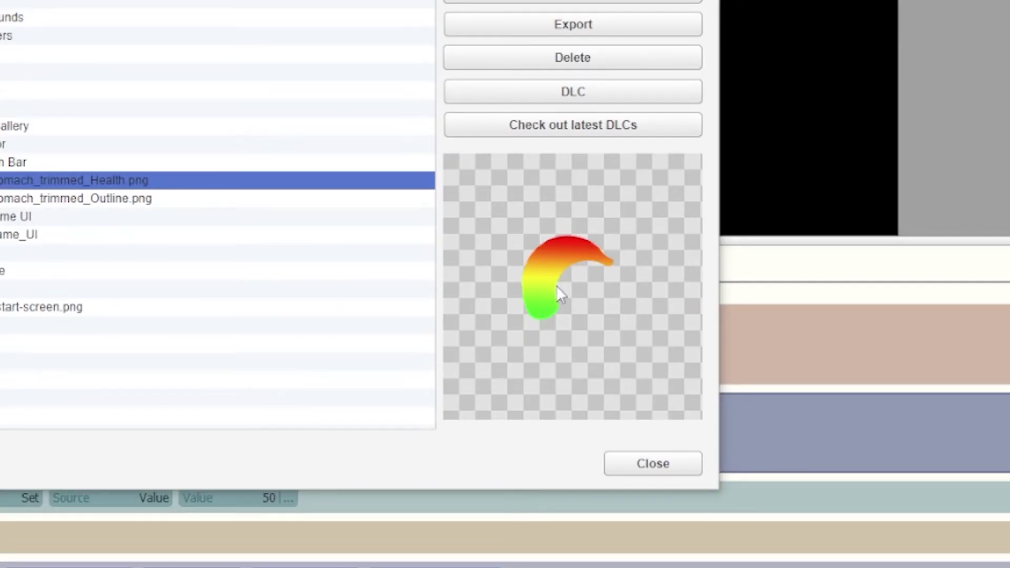
click(93, 200)
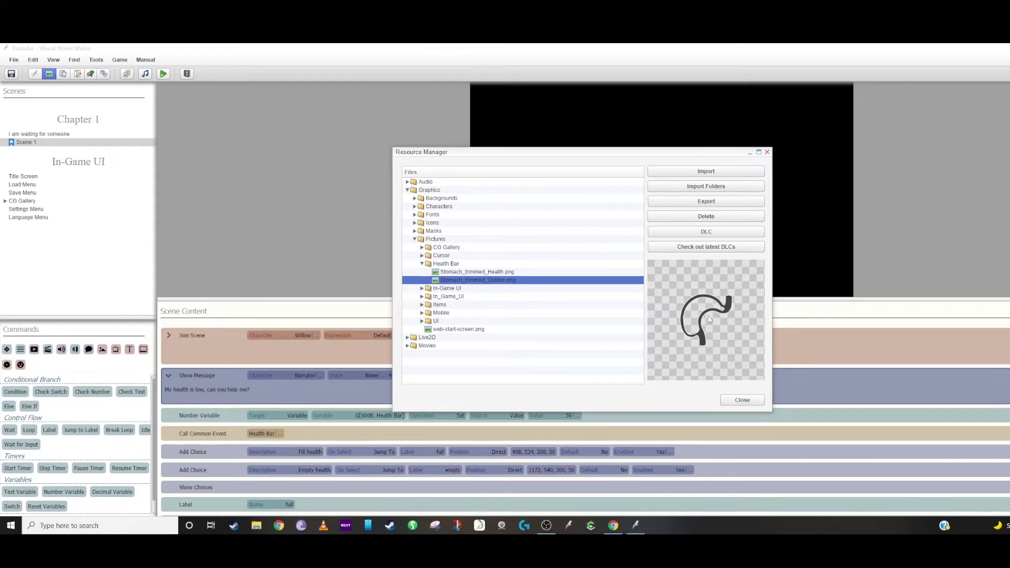
key(Escape)
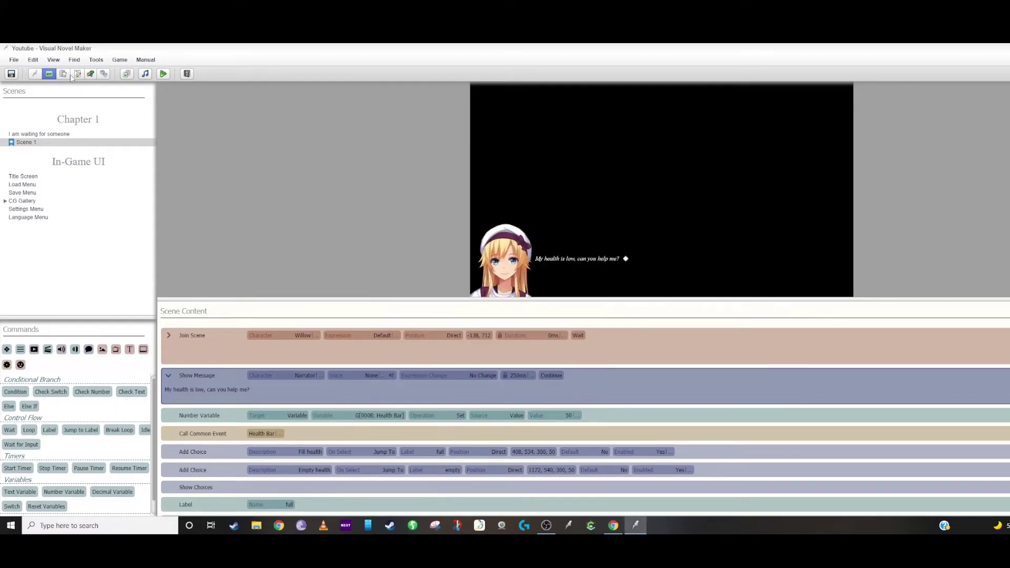
- Open the Health Bar common event and set the outline picture to Stomach_trimmed_Outline.png
click(63, 74)
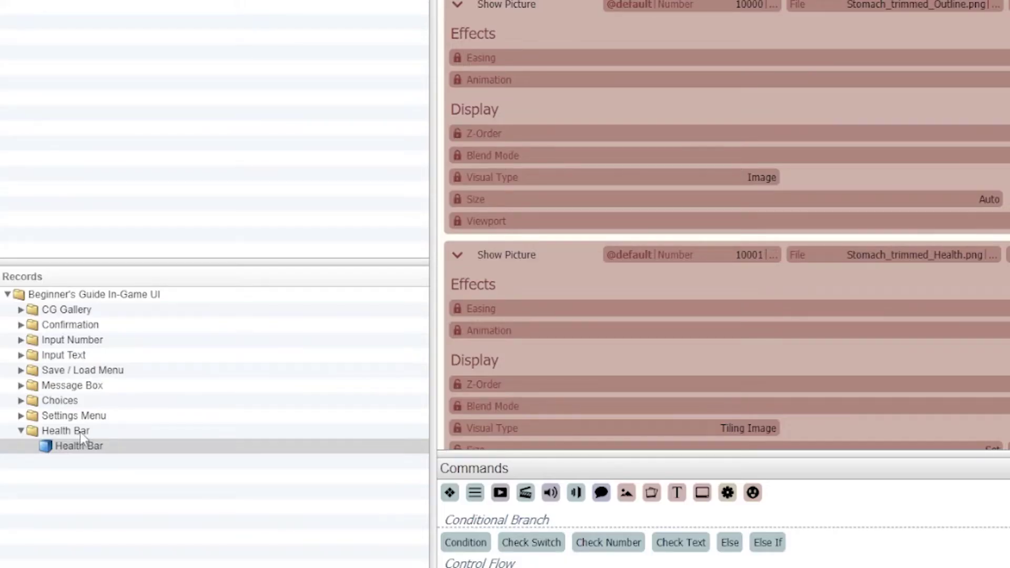
click(74, 432)
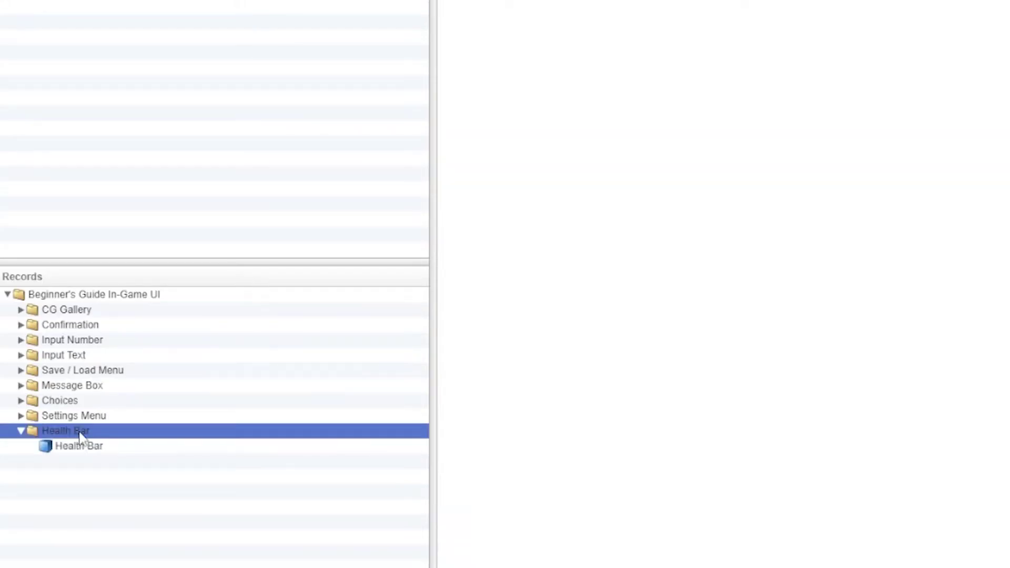
click(79, 446)
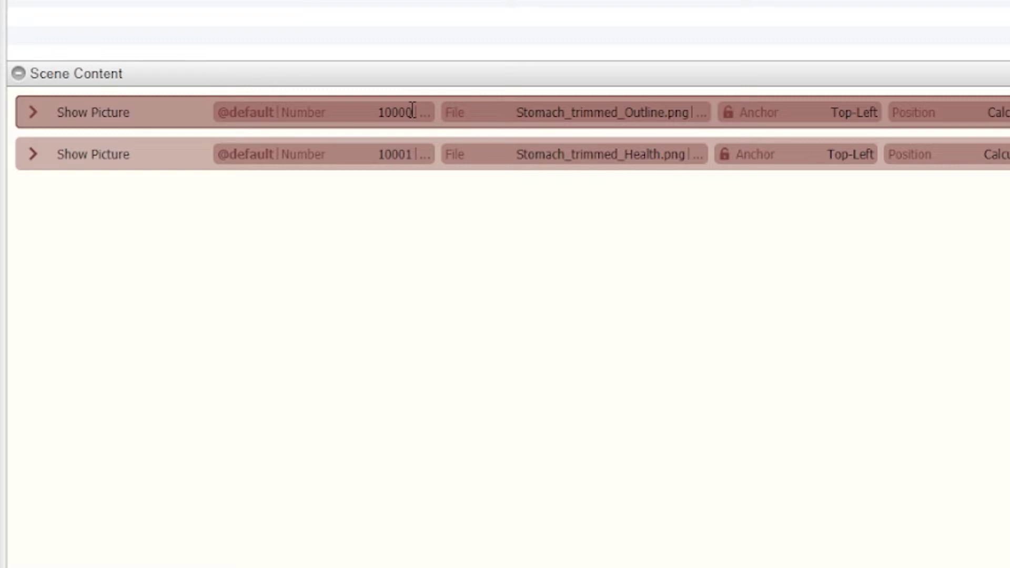
click(569, 113)
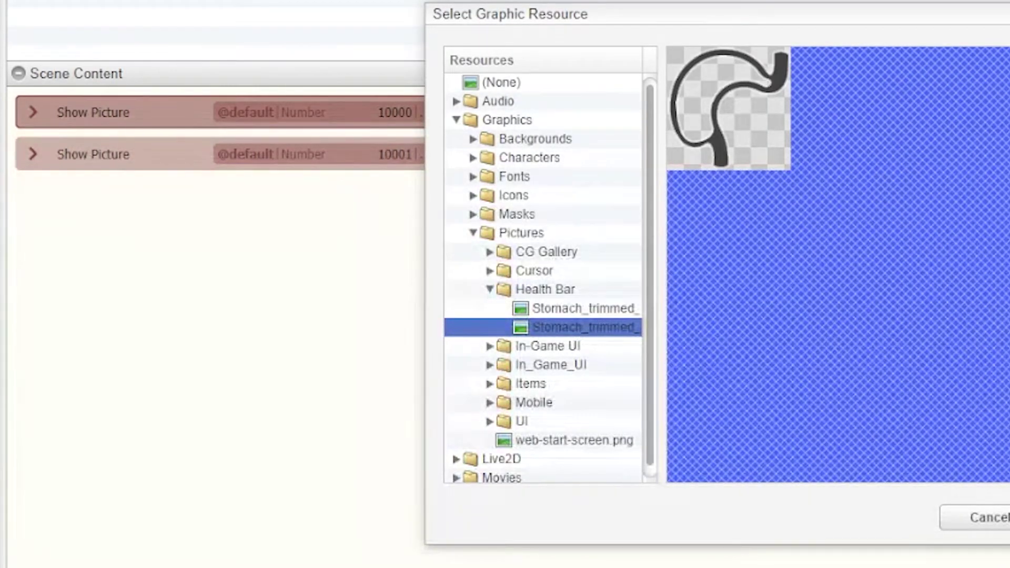
click(989, 517)
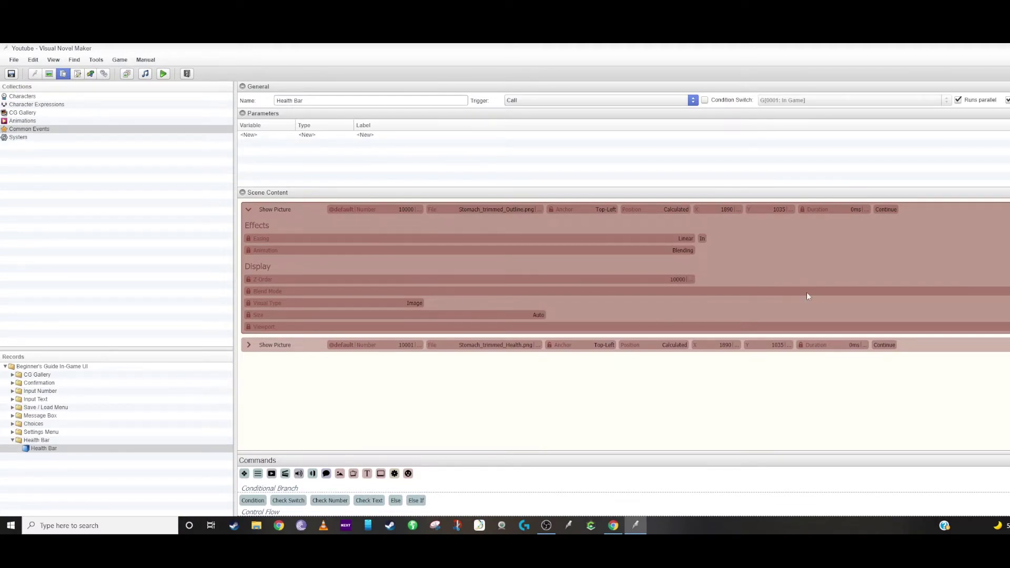
click(249, 209)
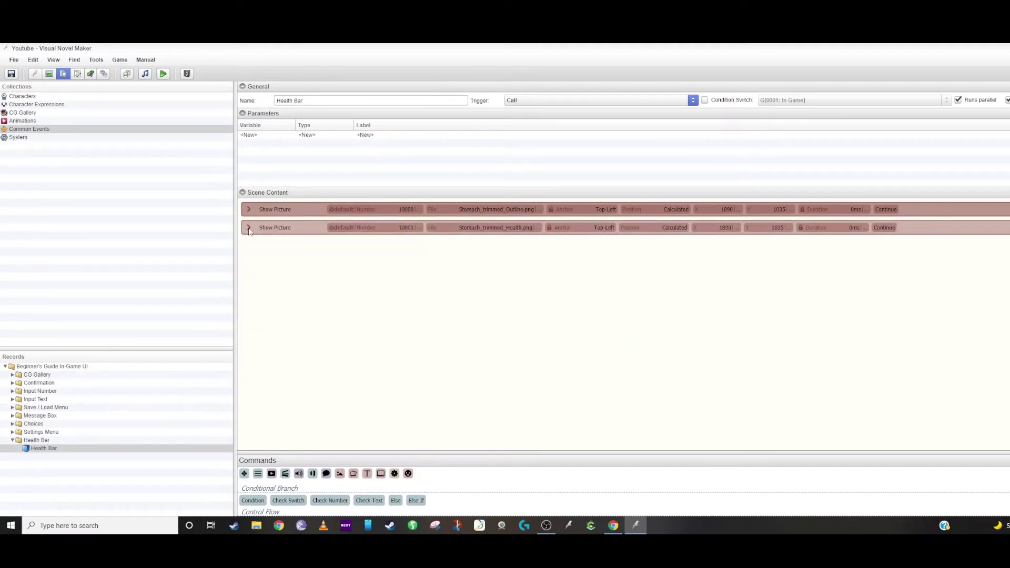
click(265, 229)
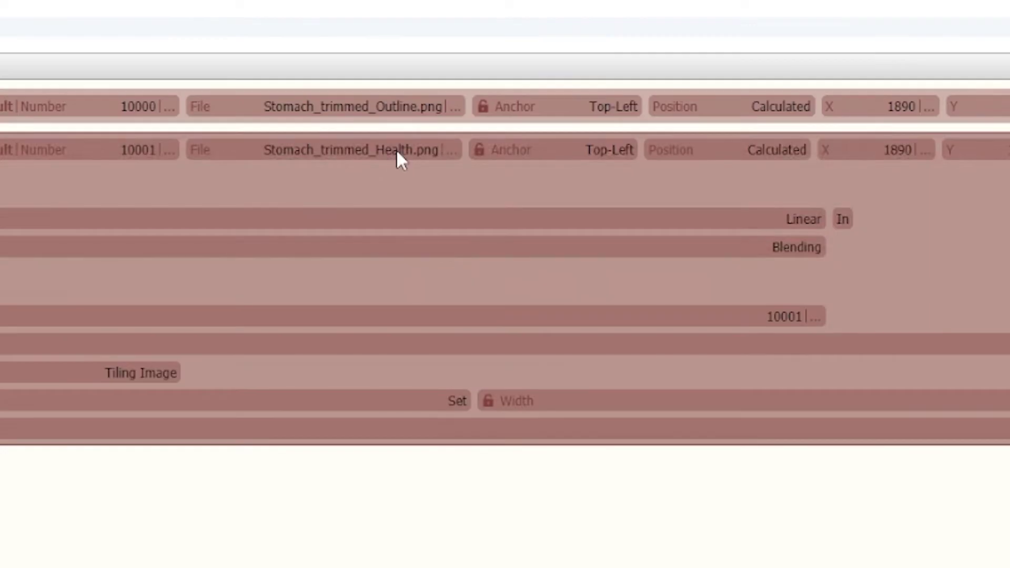
- Set the health picture to Stomach_trimmed_Health.png as a Tiling Image with size mode Set
click(507, 229)
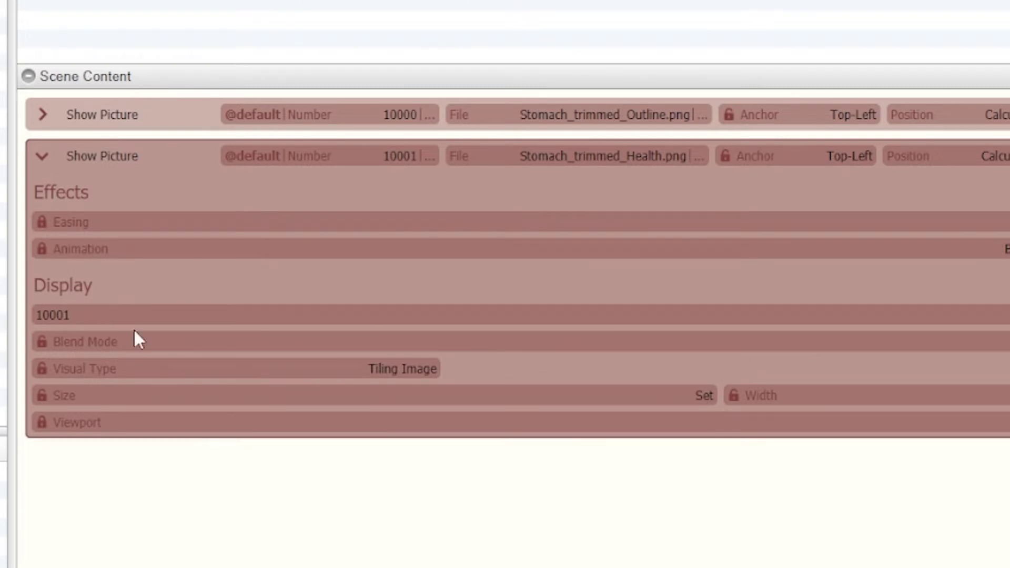
click(95, 370)
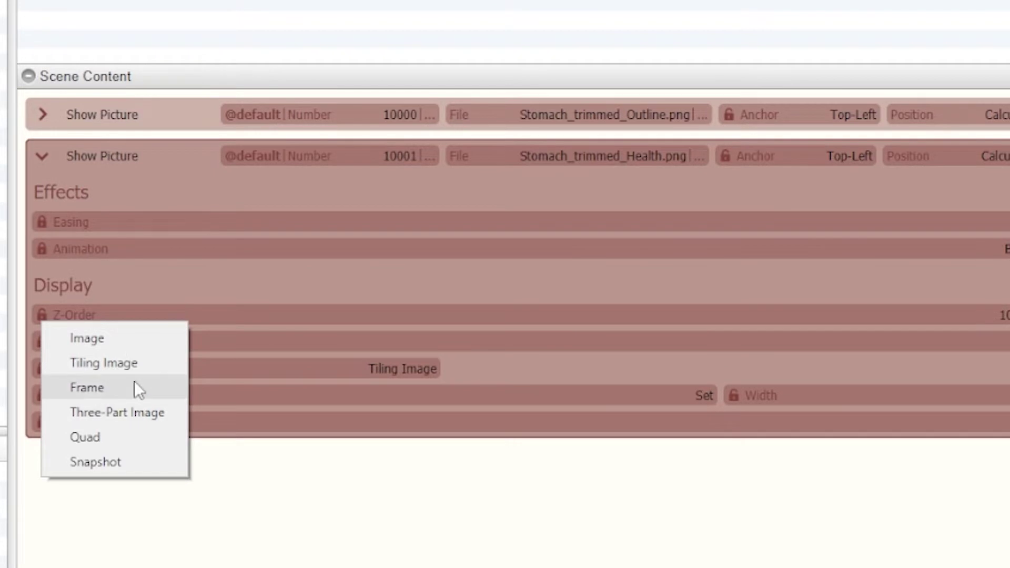
click(132, 366)
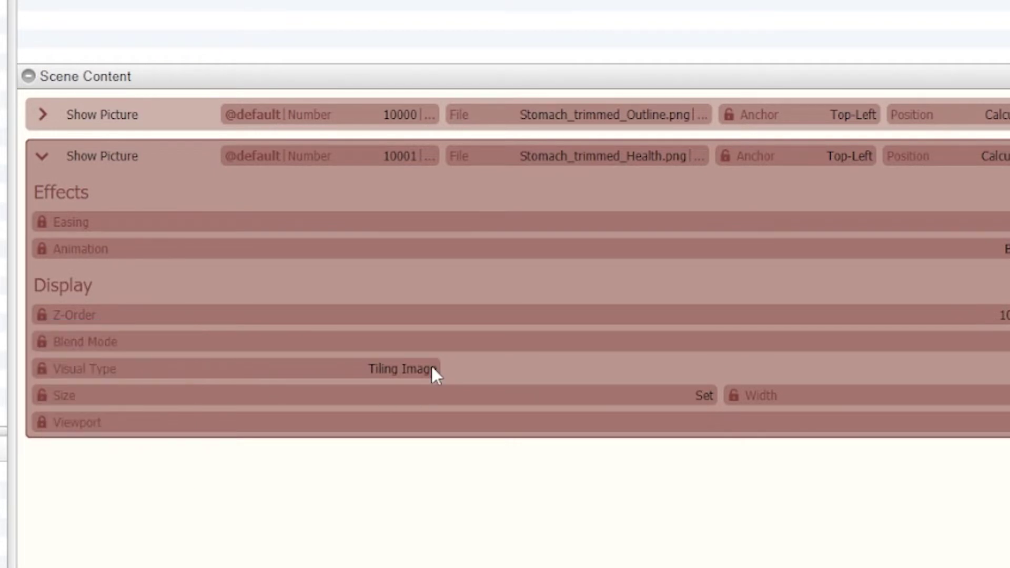
click(338, 404)
click(342, 373)
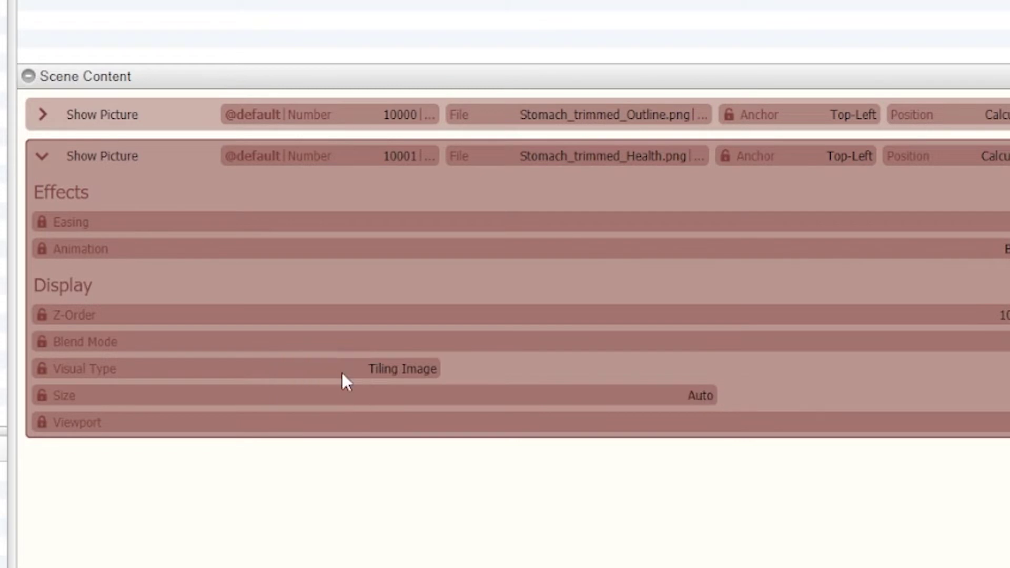
click(669, 401)
click(671, 392)
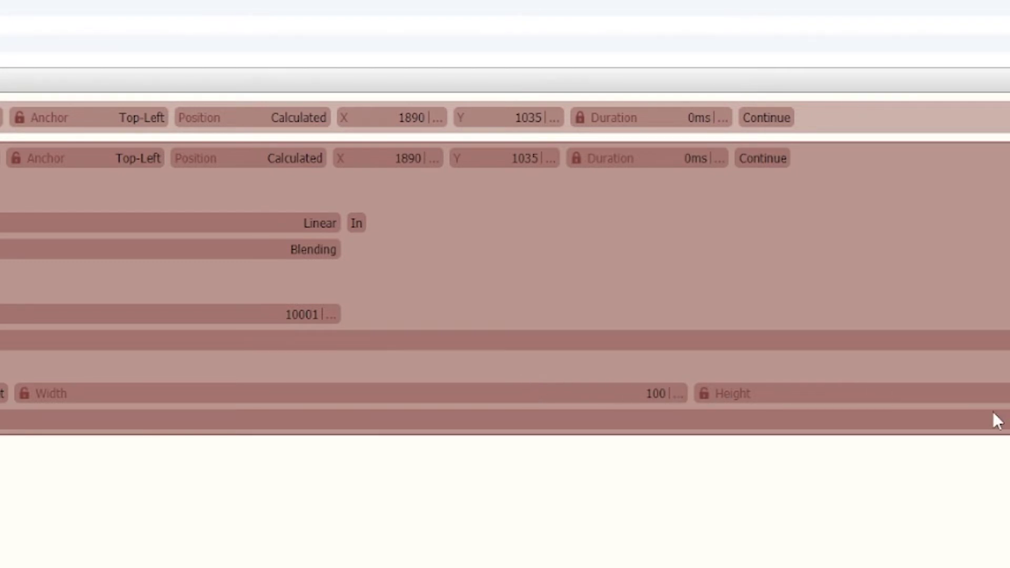
- Pick global variable 0008: Health Bar for the width, leaving slot 0009 unnamed
click(676, 395)
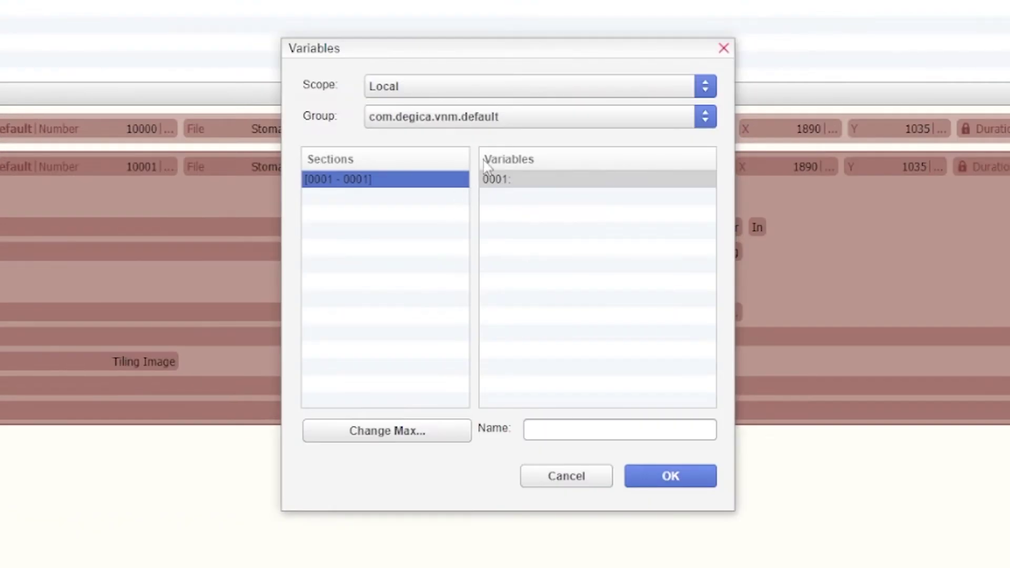
click(492, 89)
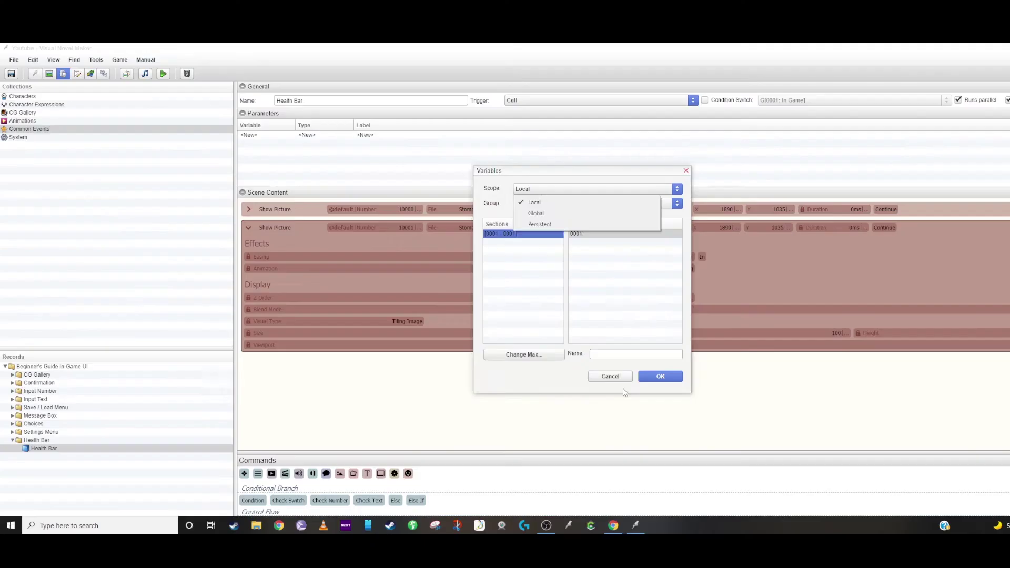
key(Escape)
key(Escape)
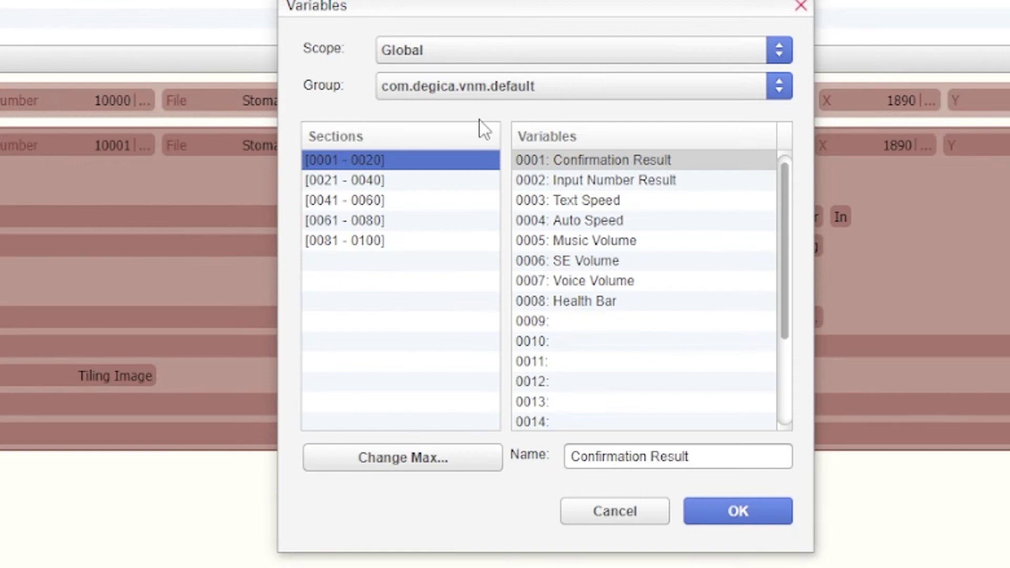
click(585, 310)
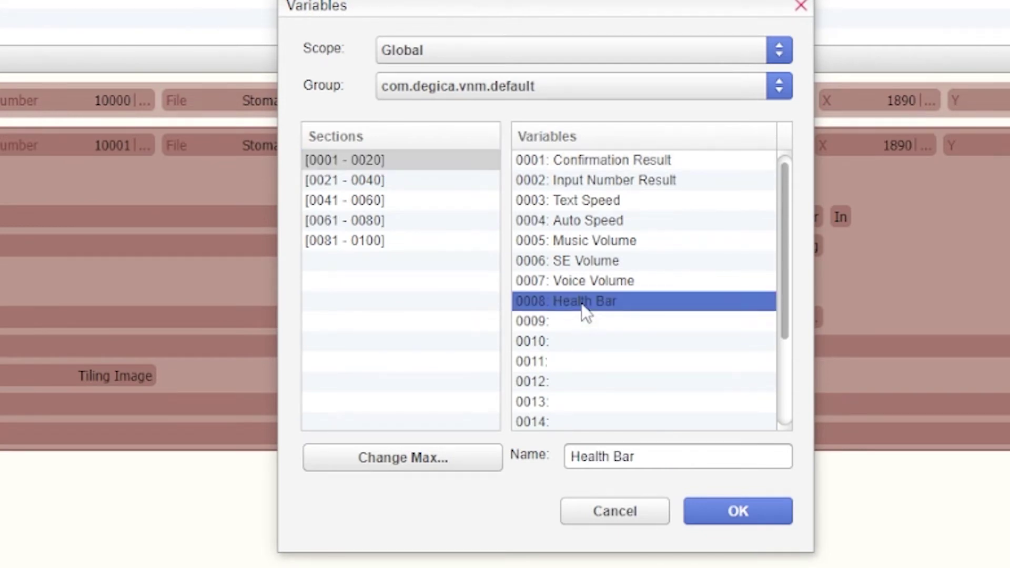
click(586, 322)
click(625, 458)
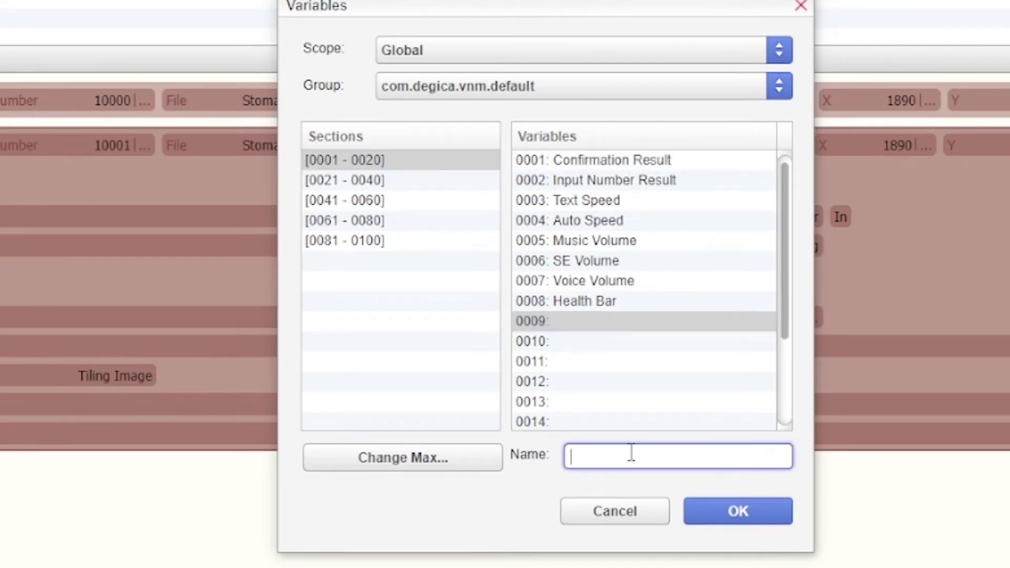
text(Health bar)
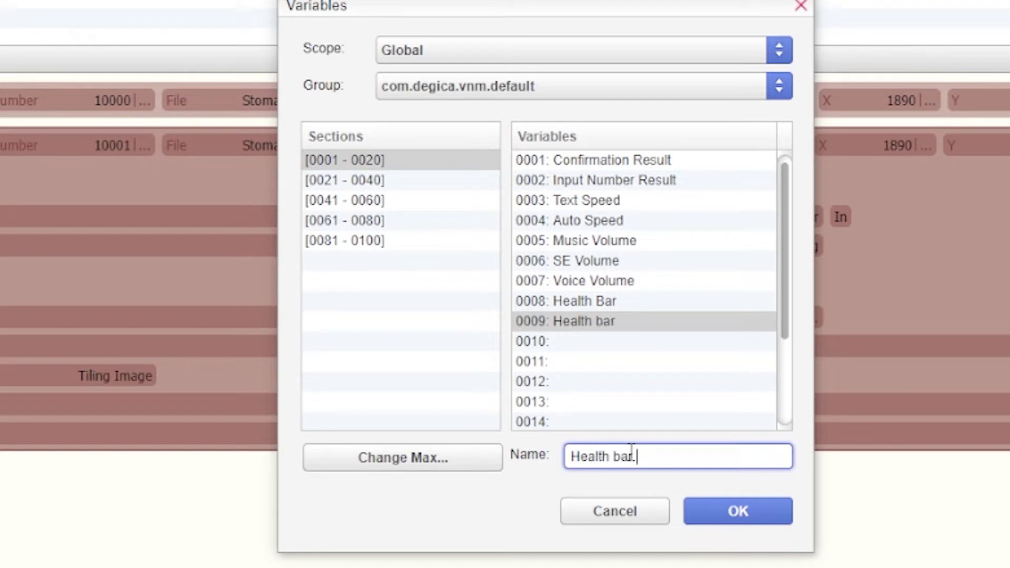
text( 2)
drag(678, 457, 466, 425)
key(BackSpace)
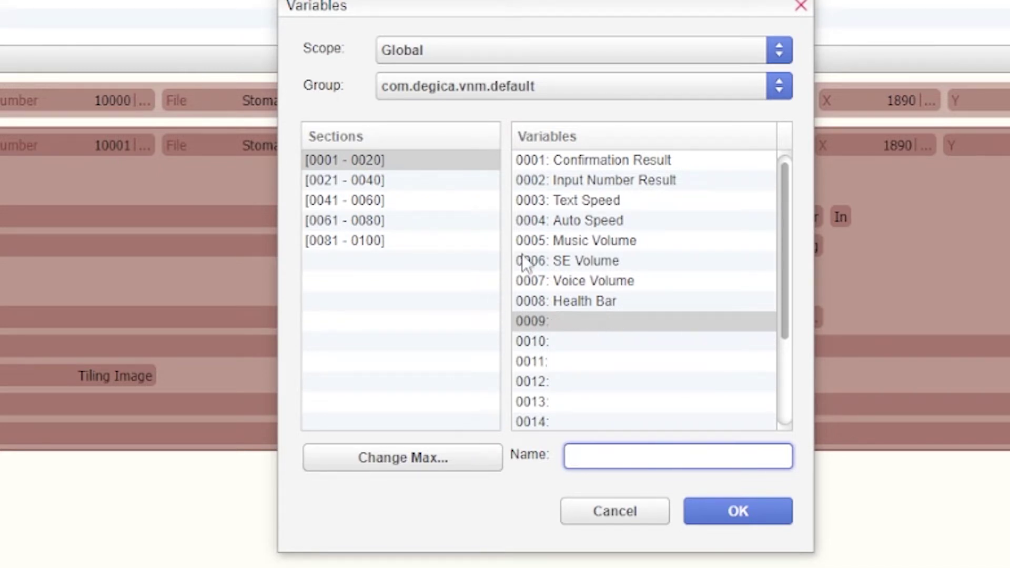
click(440, 57)
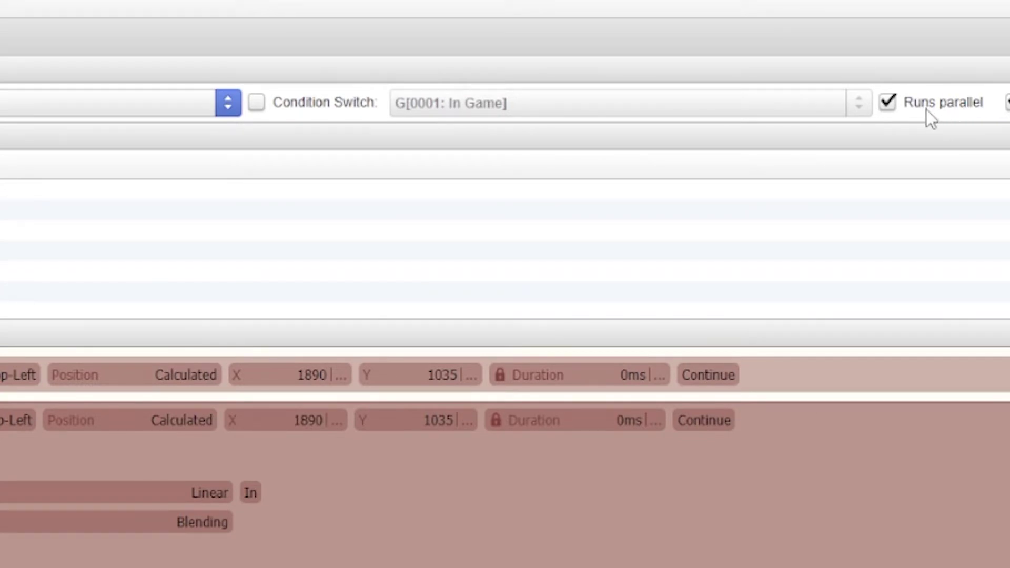
- Make the Health Bar common event run in parallel
click(887, 104)
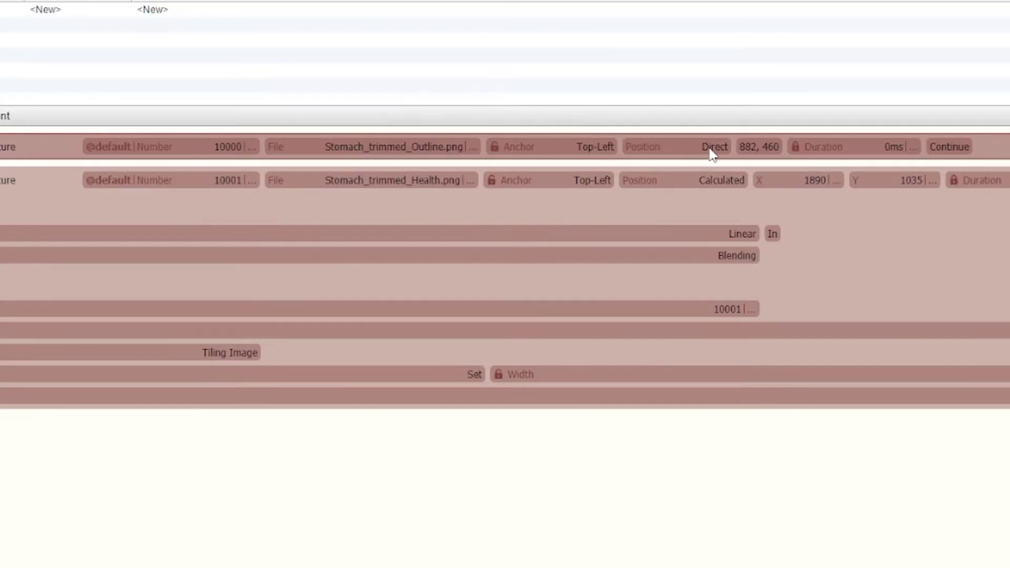
- Keep the outline's position mode as Direct and place it near the canvas centre
click(720, 149)
click(722, 137)
click(756, 150)
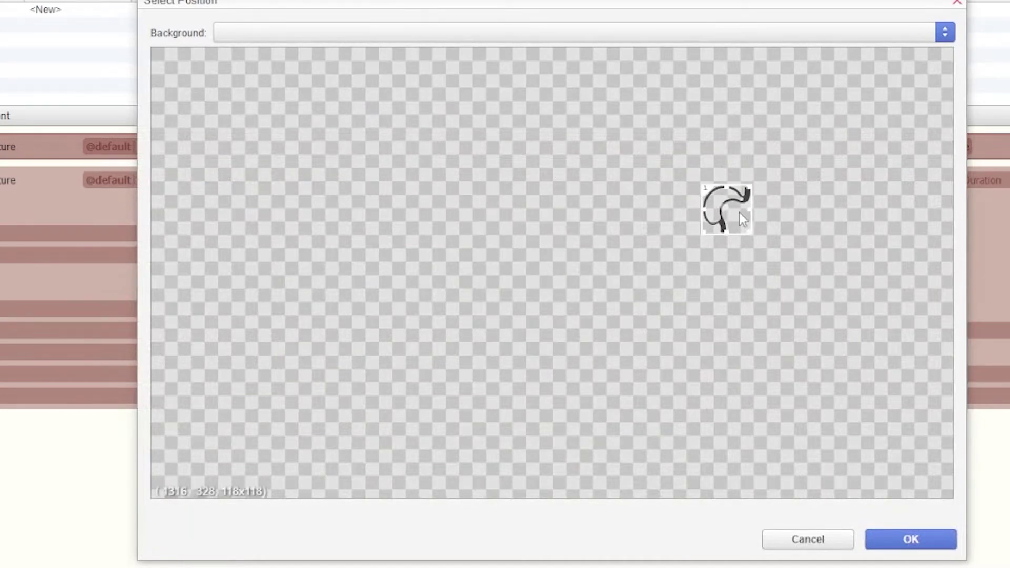
click(552, 260)
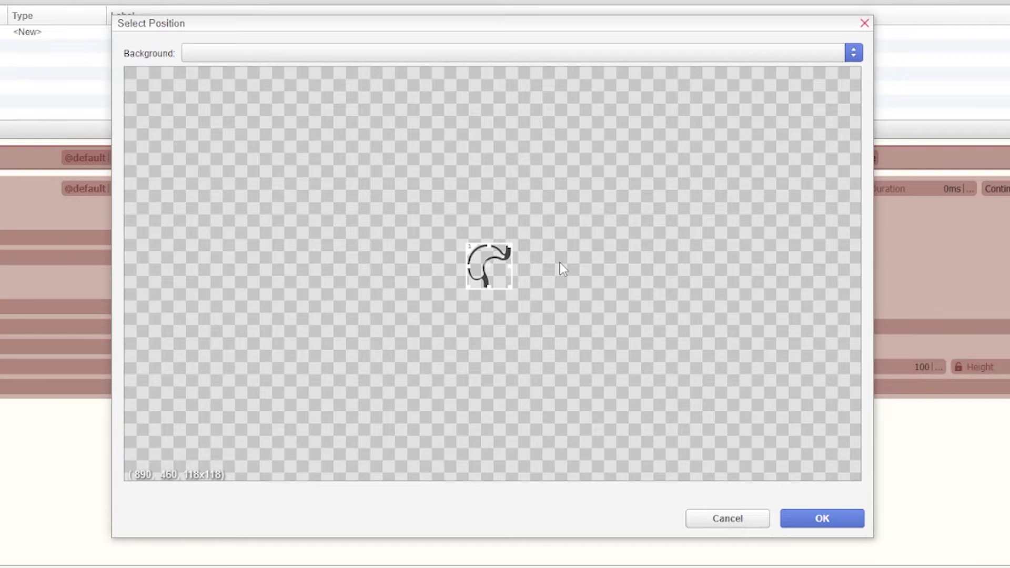
- Rotate the stomach outline sprite to 180° and position it at 1076, 384
mouse_move(506, 249)
mouse_down()
mouse_move(473, 226)
mouse_move(519, 249)
mouse_up()
right_click(520, 250)
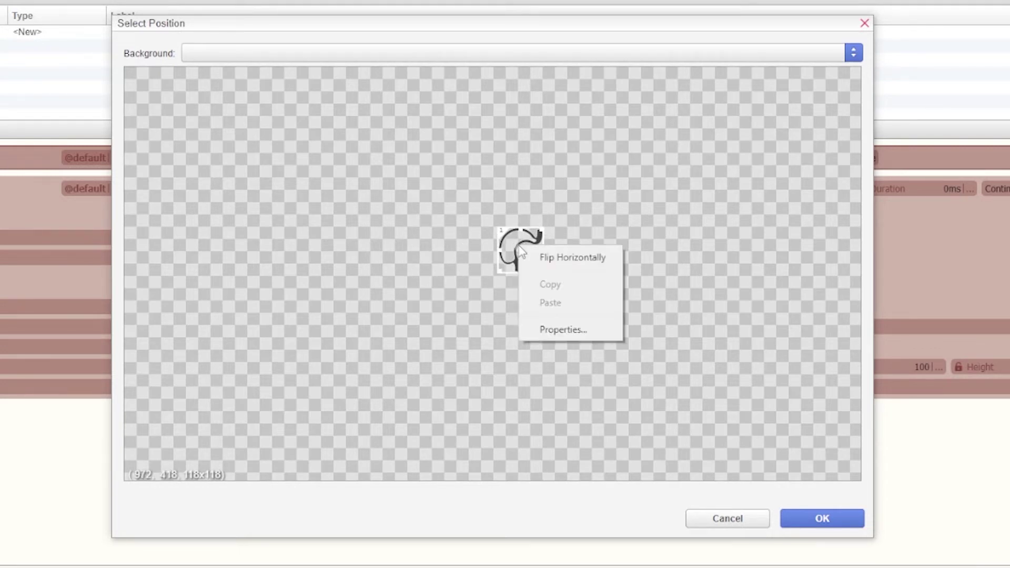
click(553, 328)
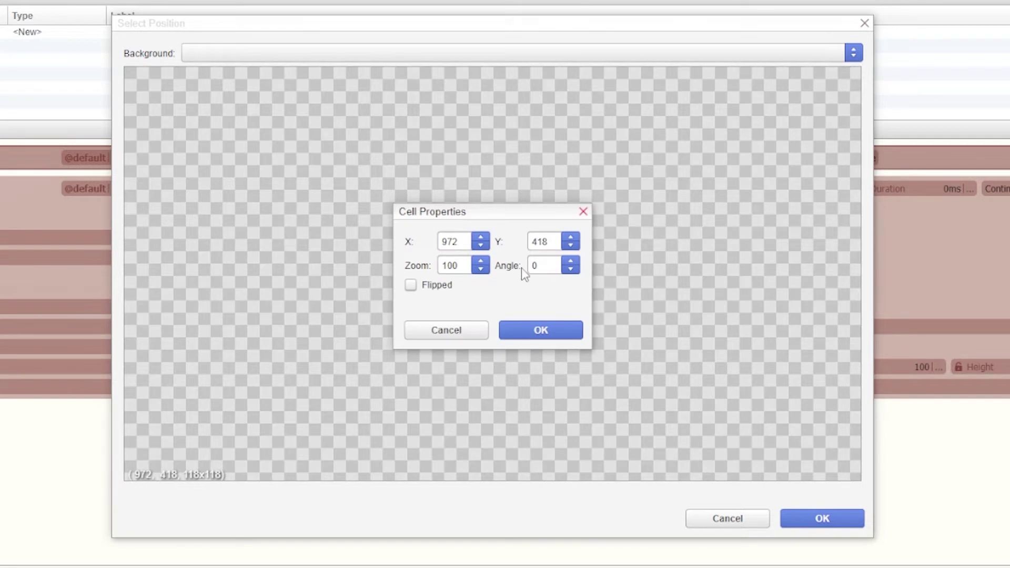
double_click(541, 269)
text(180)
key(Return)
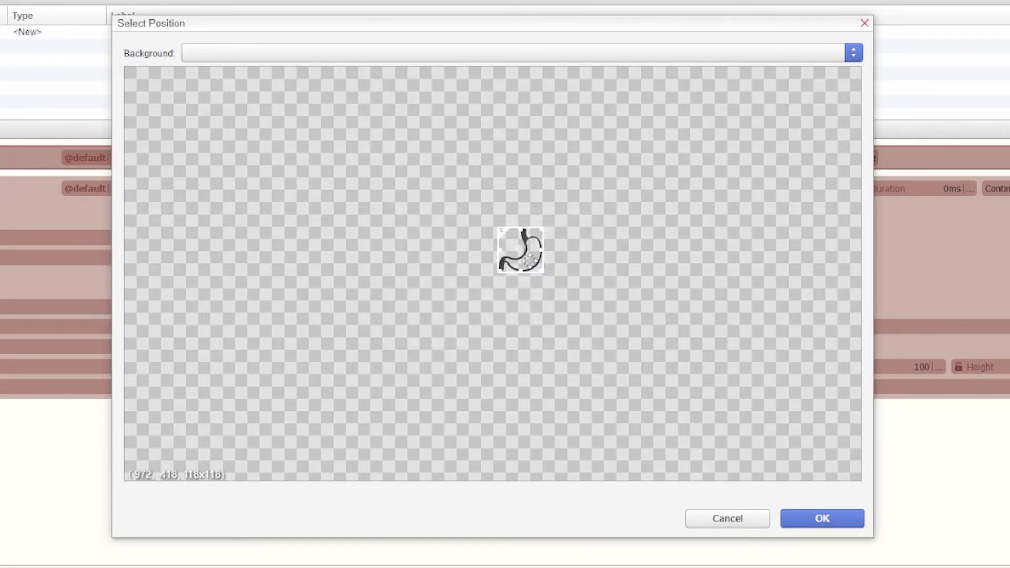
drag(530, 261, 569, 247)
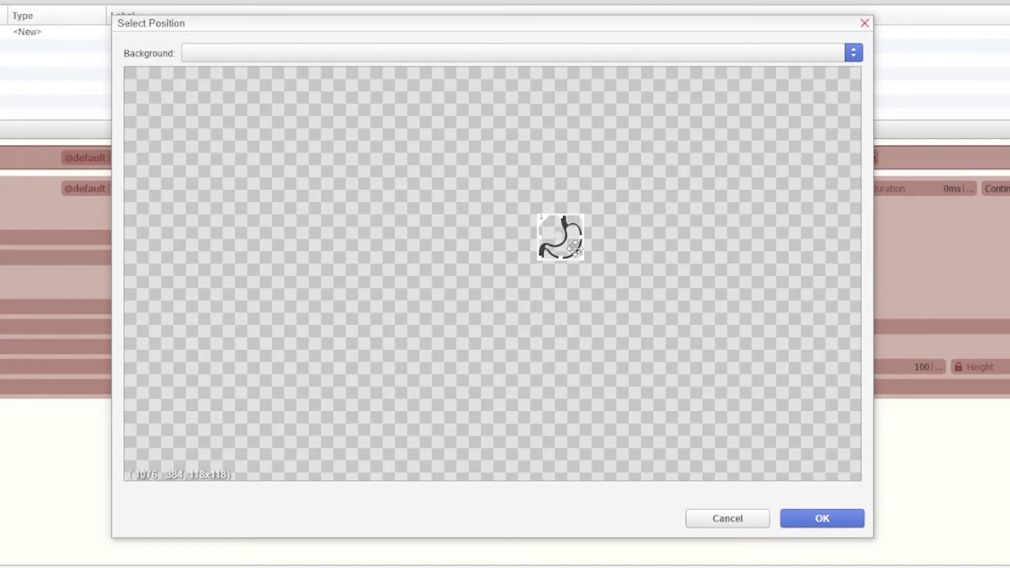
click(827, 523)
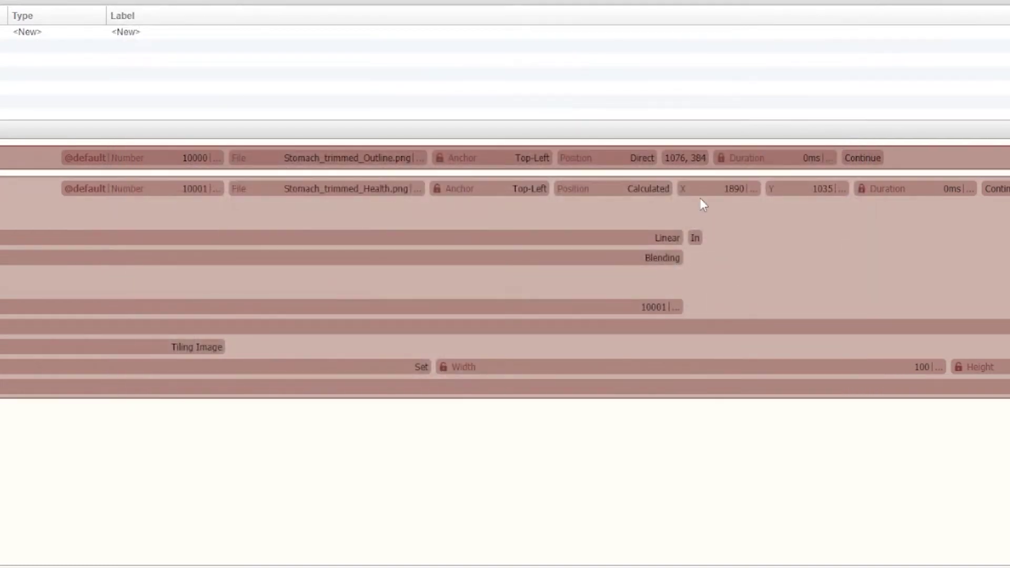
- Switch the outline's position to Calculated with X 1890 and Y 1035
click(634, 160)
click(643, 166)
key(Tab)
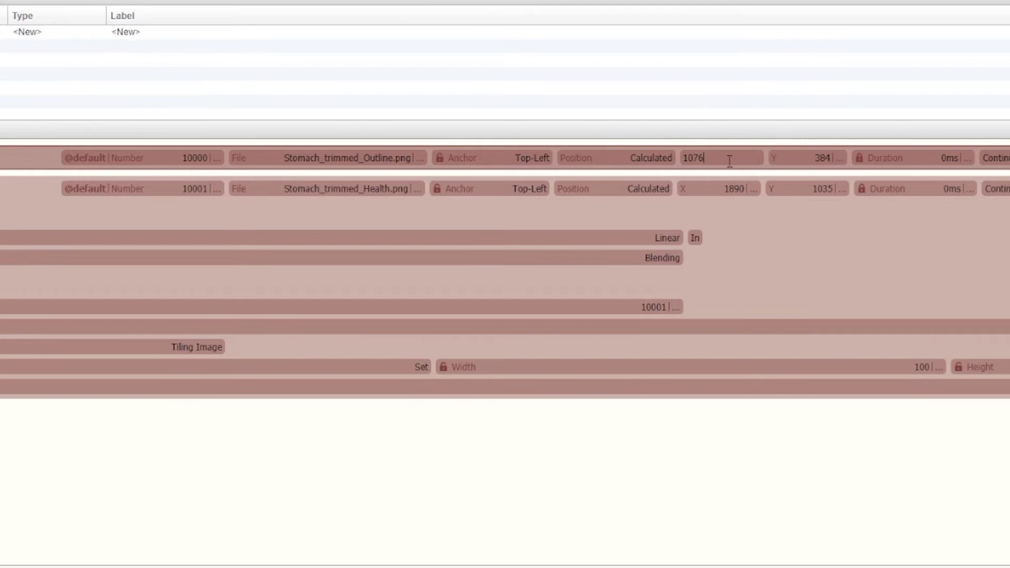
text(1890)
key(Tab)
text(1035)
key(Return)
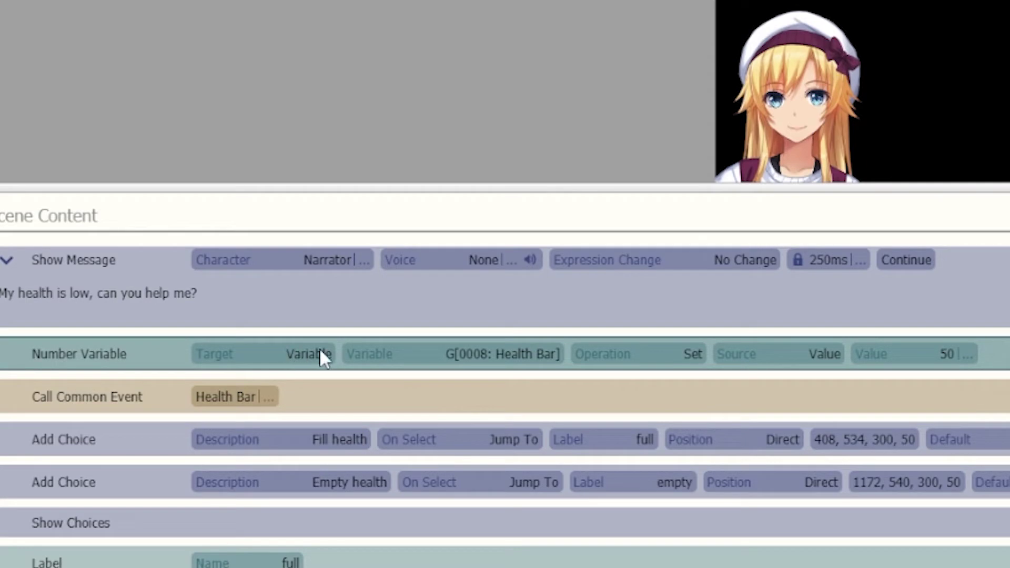
- Point the Number Variable command at G[0008: Health Bar] with the Set operation and value 50
click(452, 357)
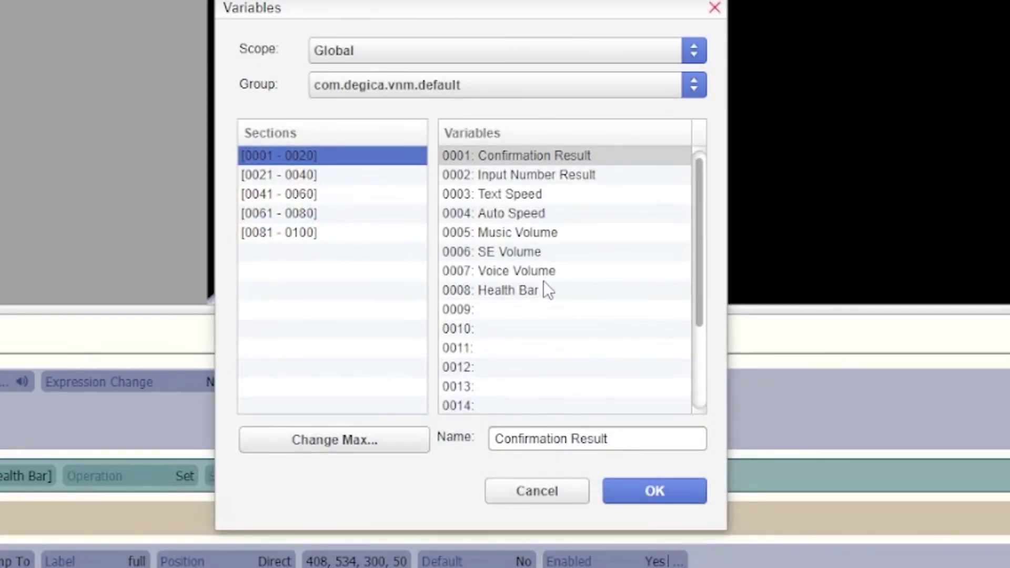
click(545, 285)
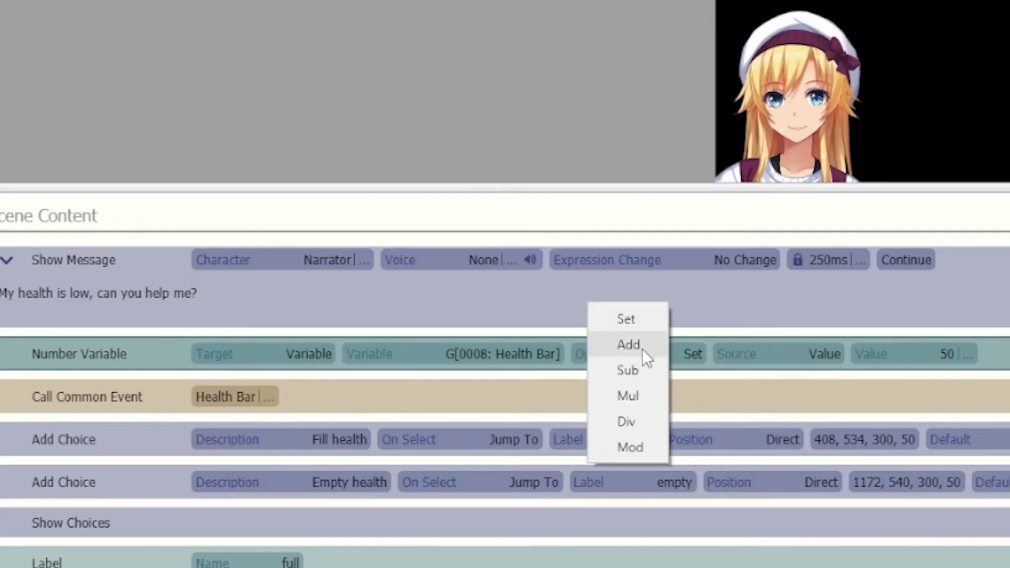
click(851, 309)
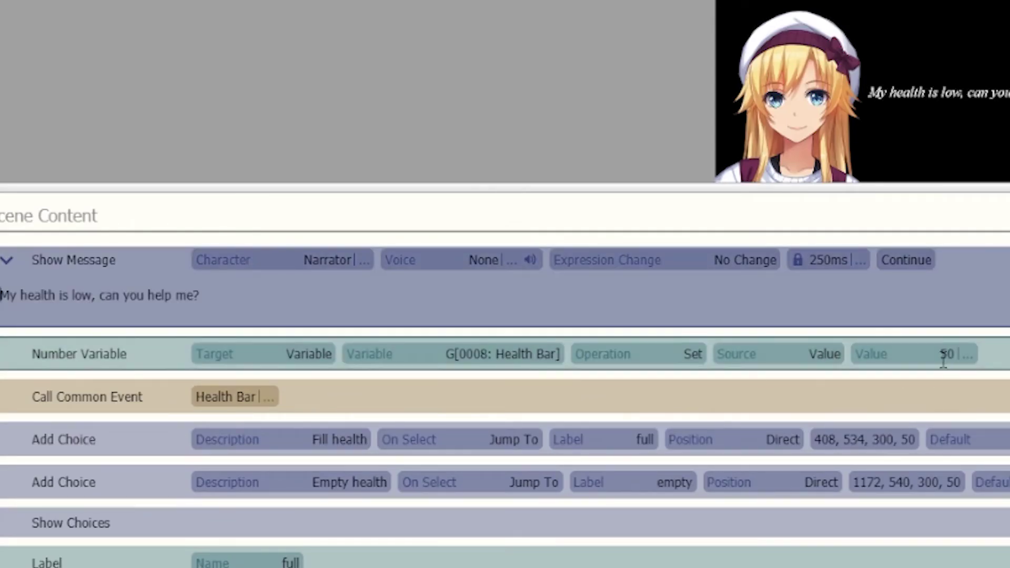
click(688, 366)
click(685, 360)
click(677, 326)
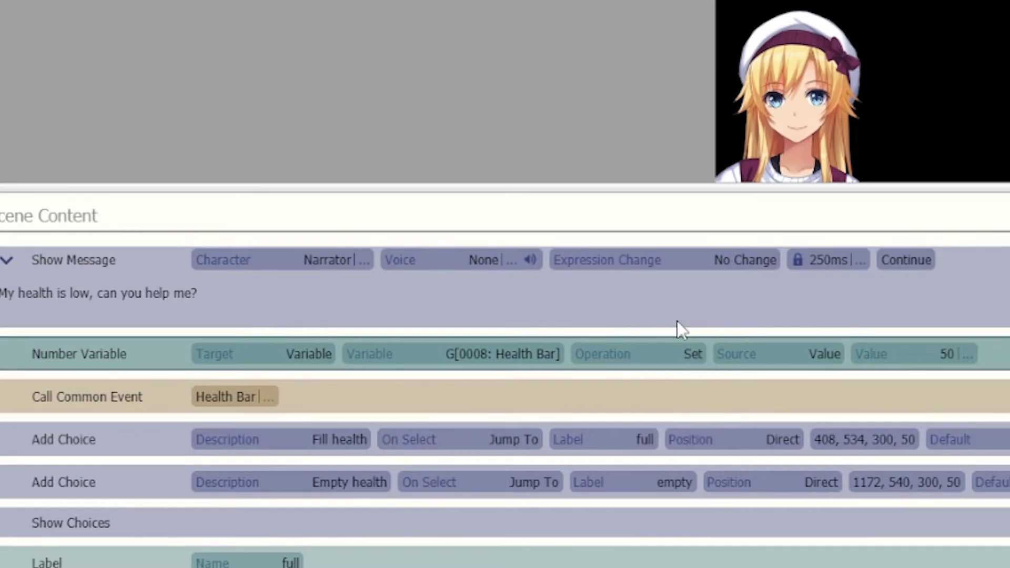
click(928, 353)
click(346, 396)
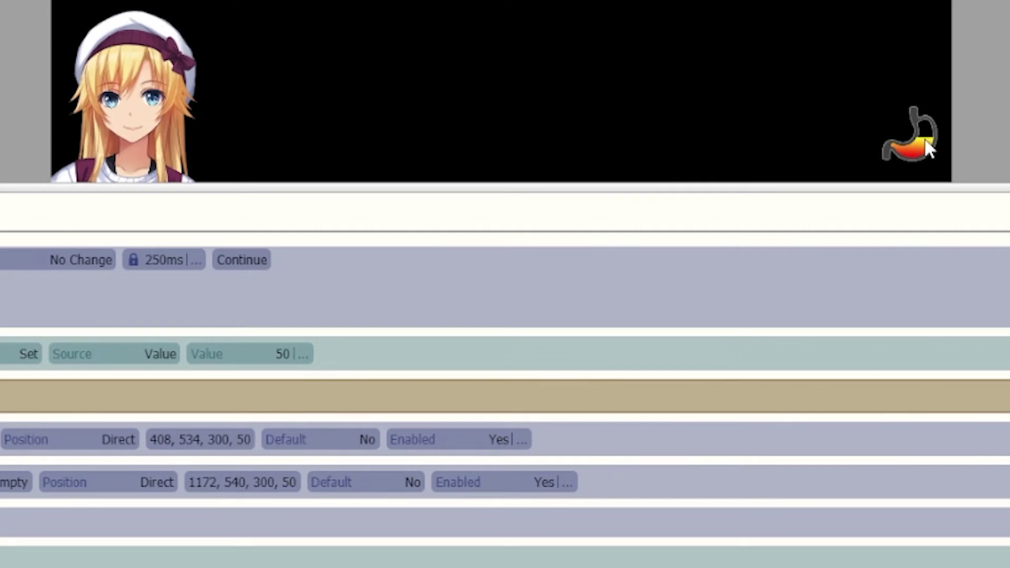
- Change the Health Bar starting value to 100 and preview the full stomach gauge
click(252, 354)
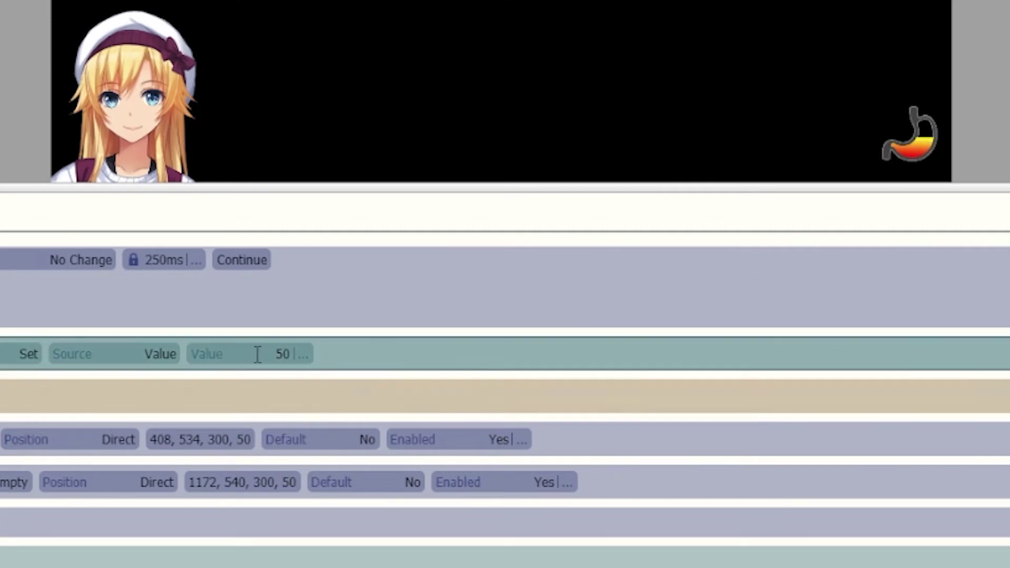
text(100)
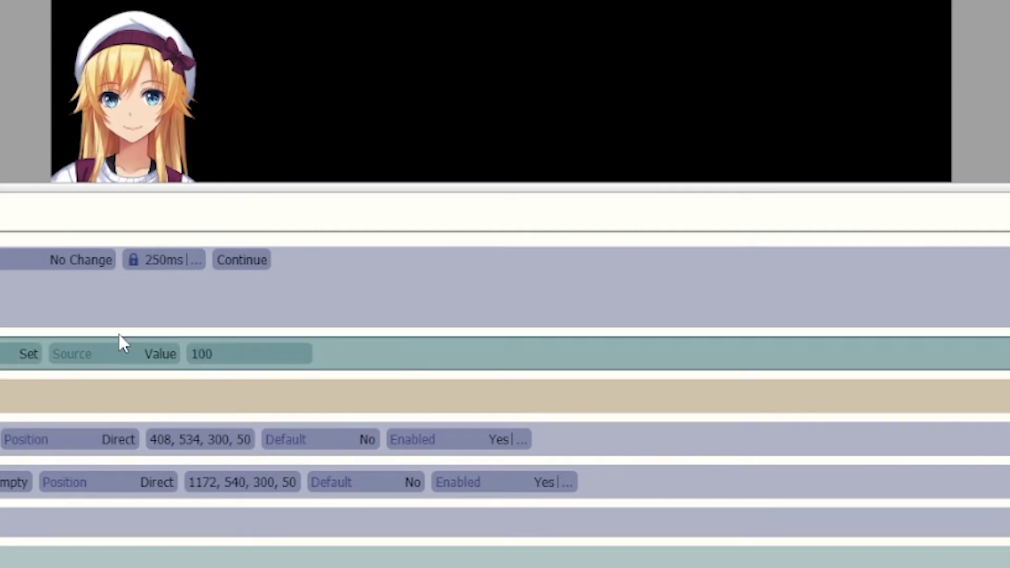
key(Return)
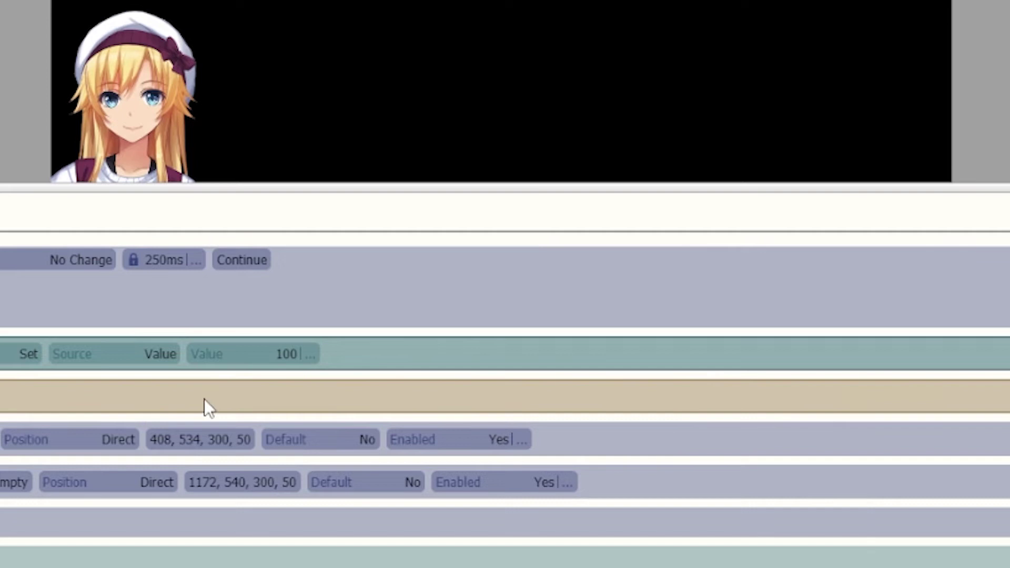
click(203, 402)
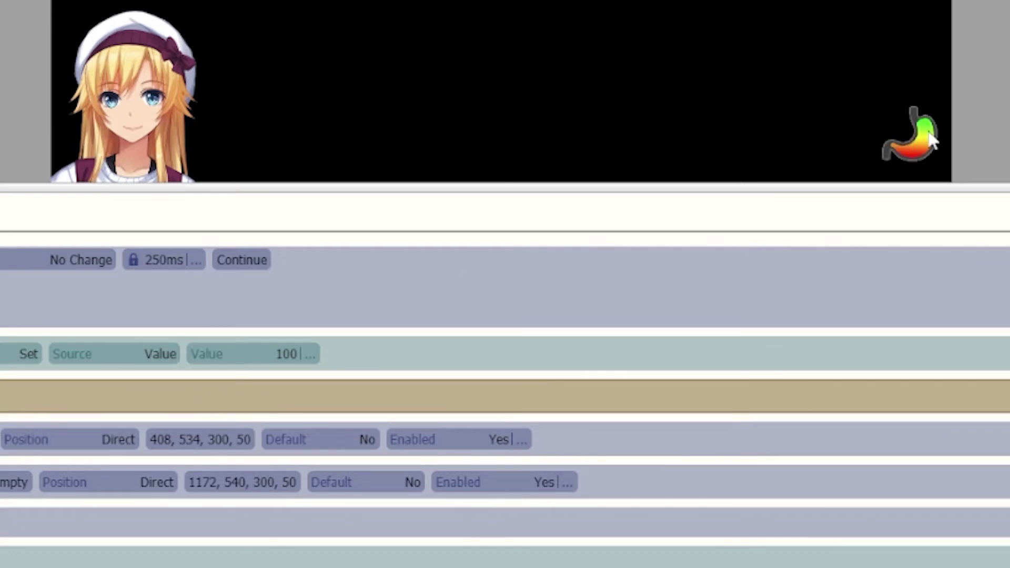
- Lower the Health Bar starting value to 20 and preview the partly filled gauge
click(293, 354)
double_click(293, 354)
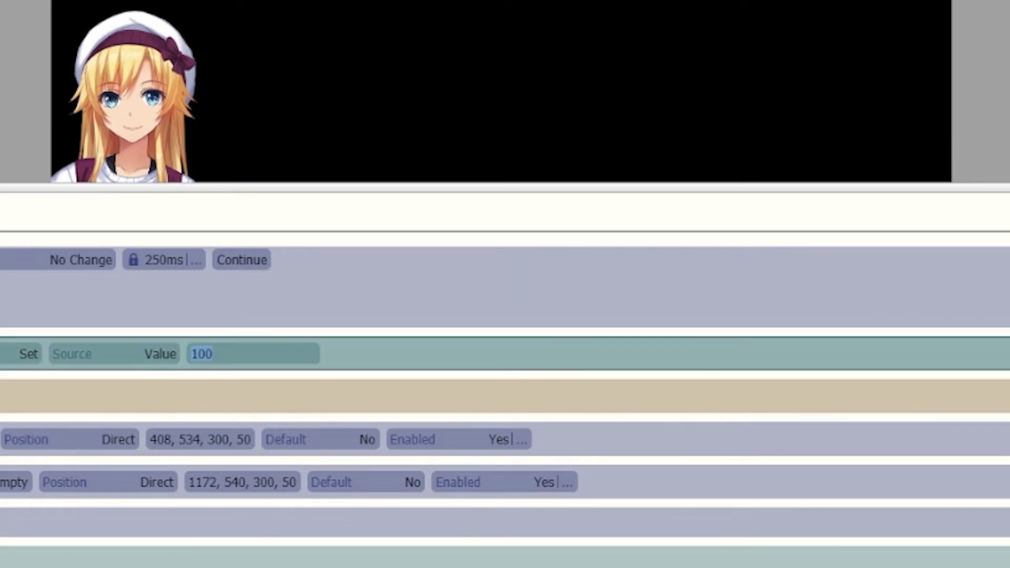
text(20)
key(Return)
click(192, 383)
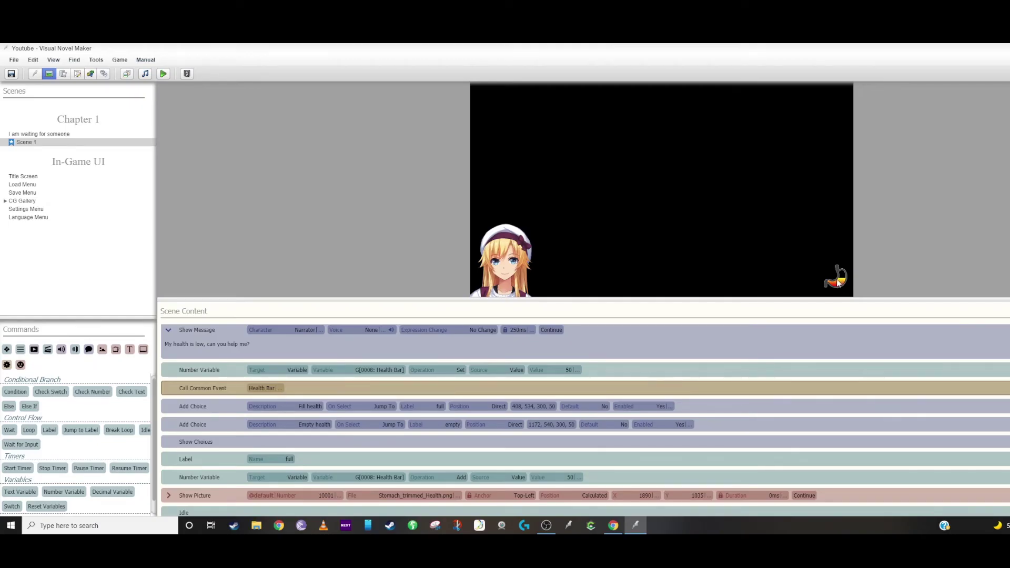
click(637, 428)
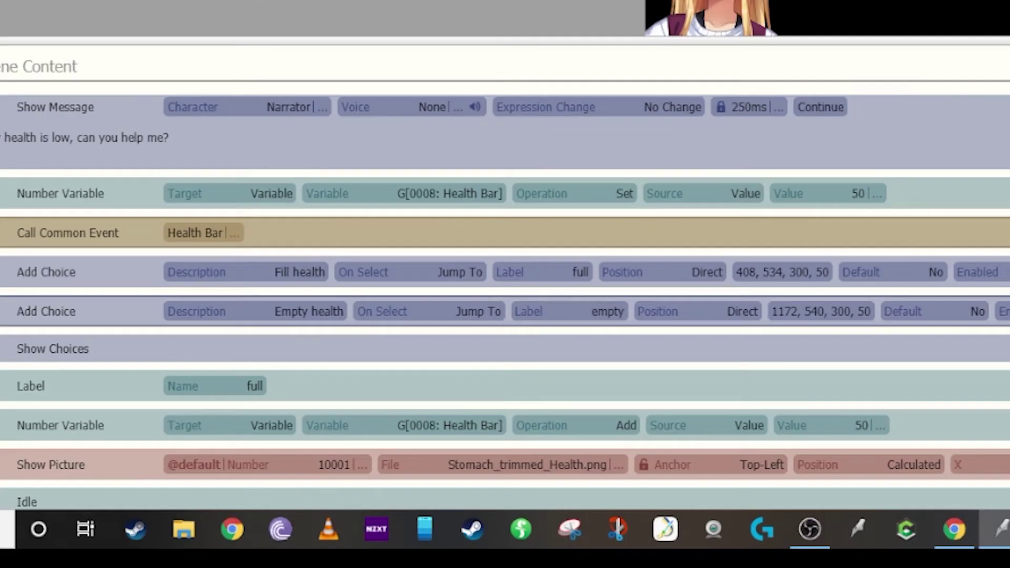
click(53, 349)
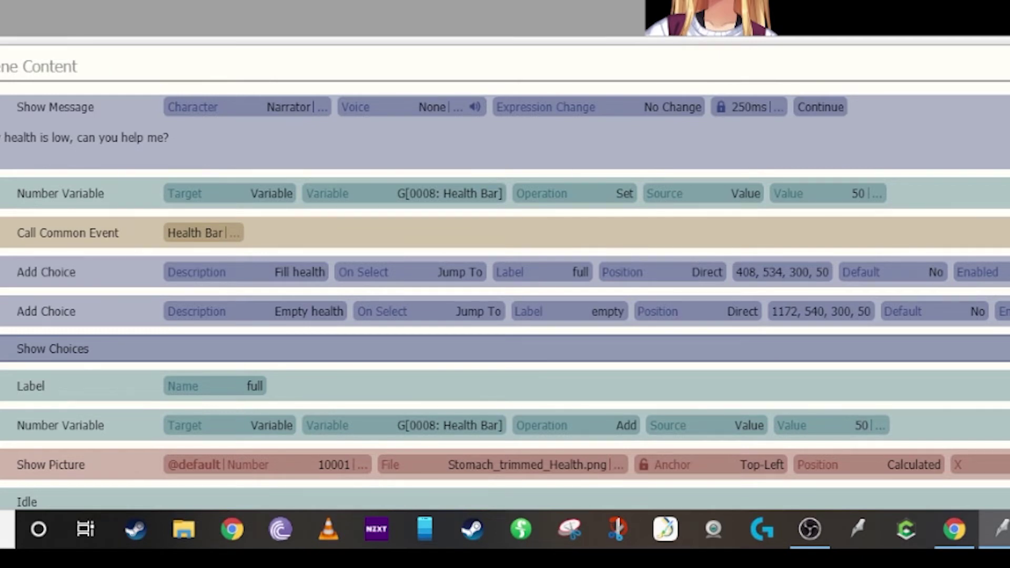
scroll(983, 210, down, 4)
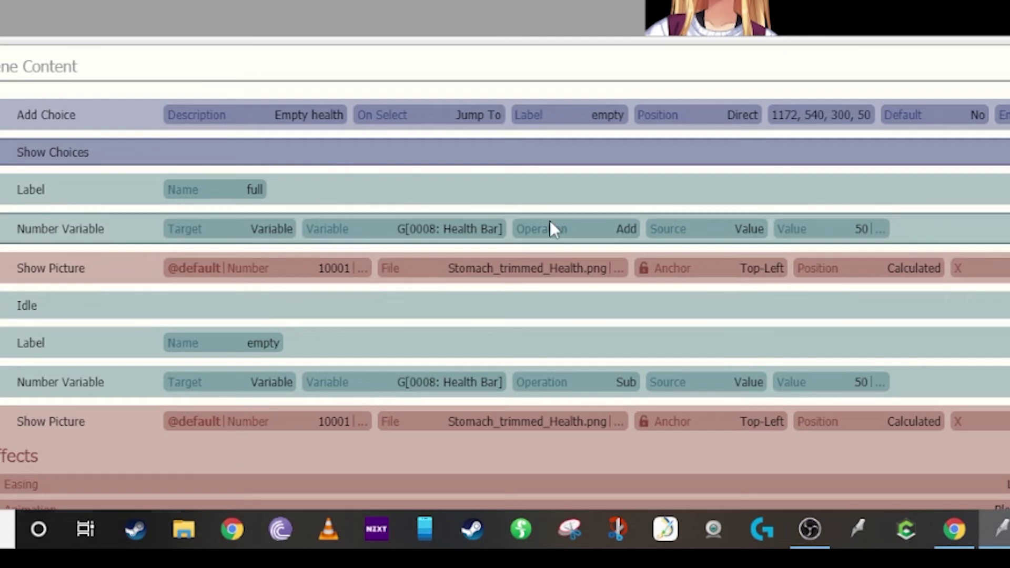
click(105, 269)
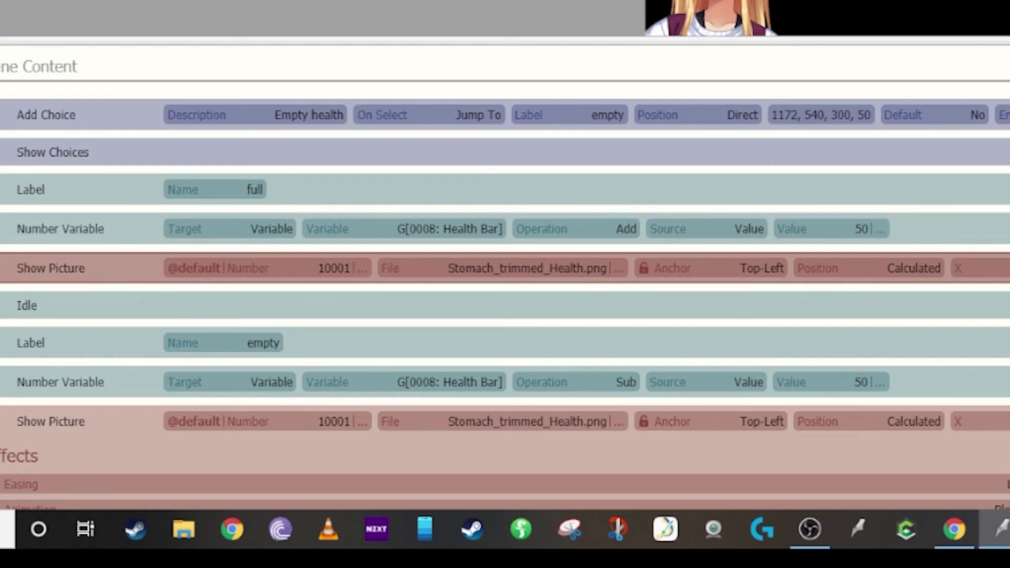
scroll(638, 422, down, 2)
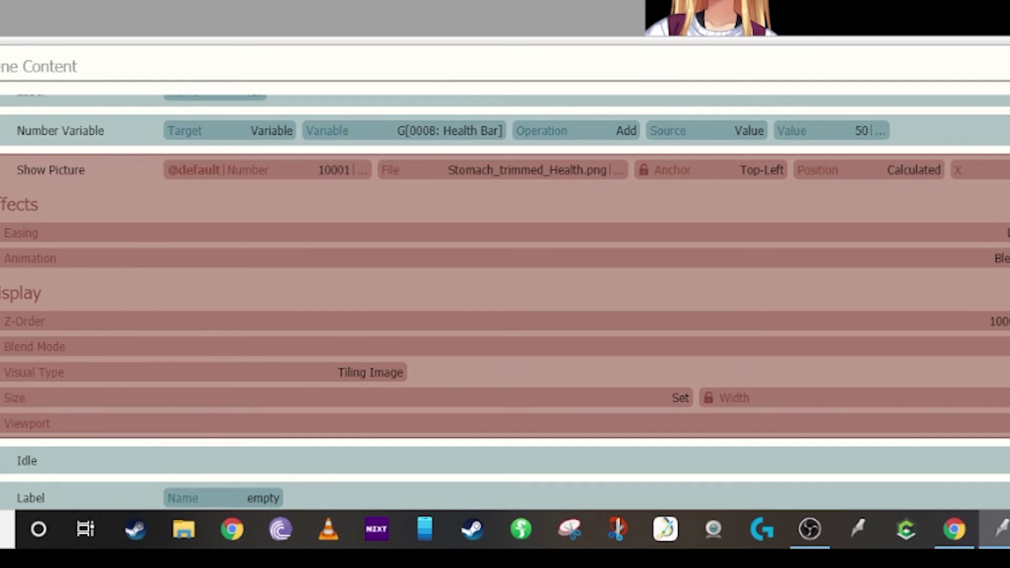
click(102, 184)
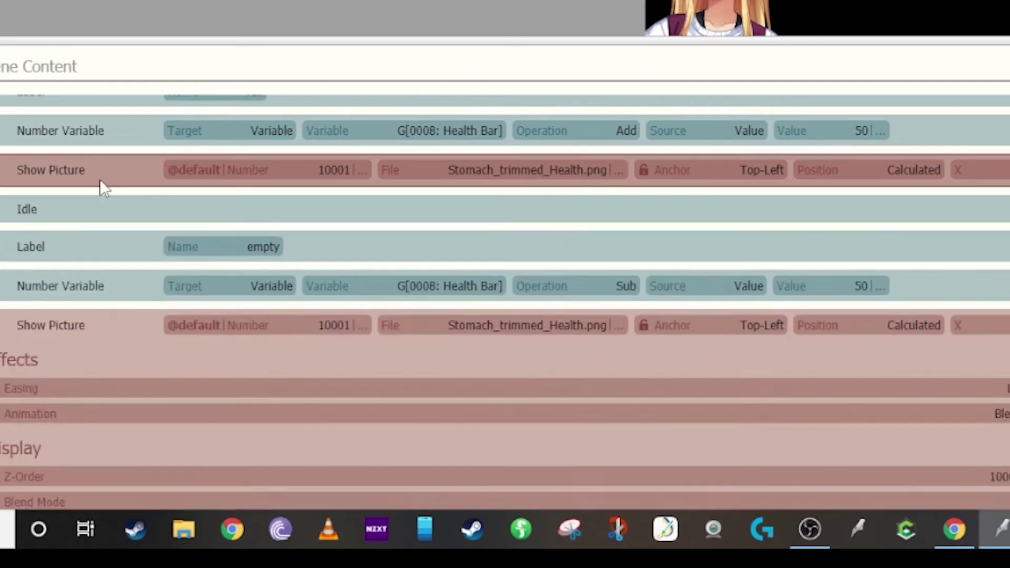
scroll(391, 222, up, 2)
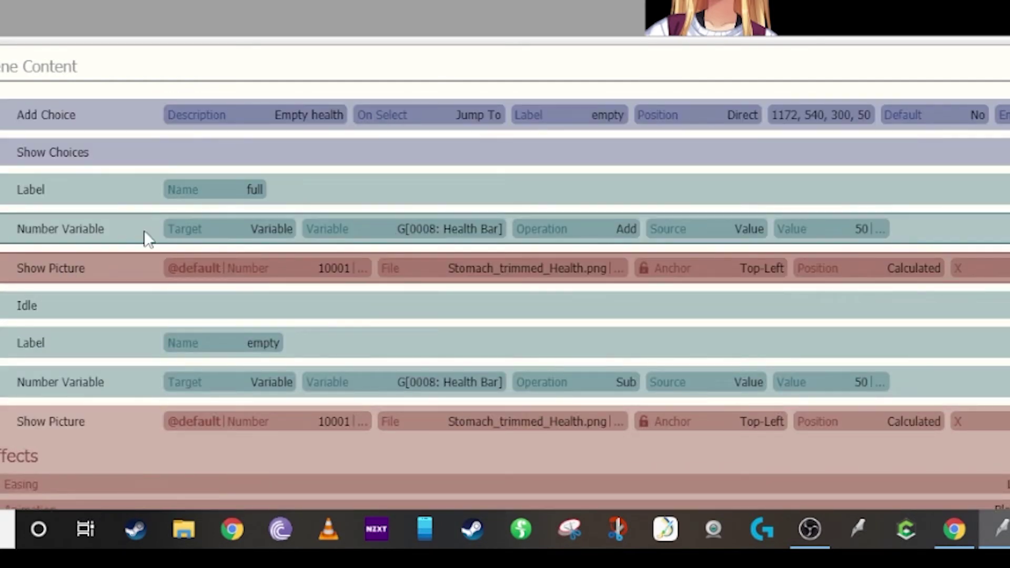
scroll(58, 256, up, 4)
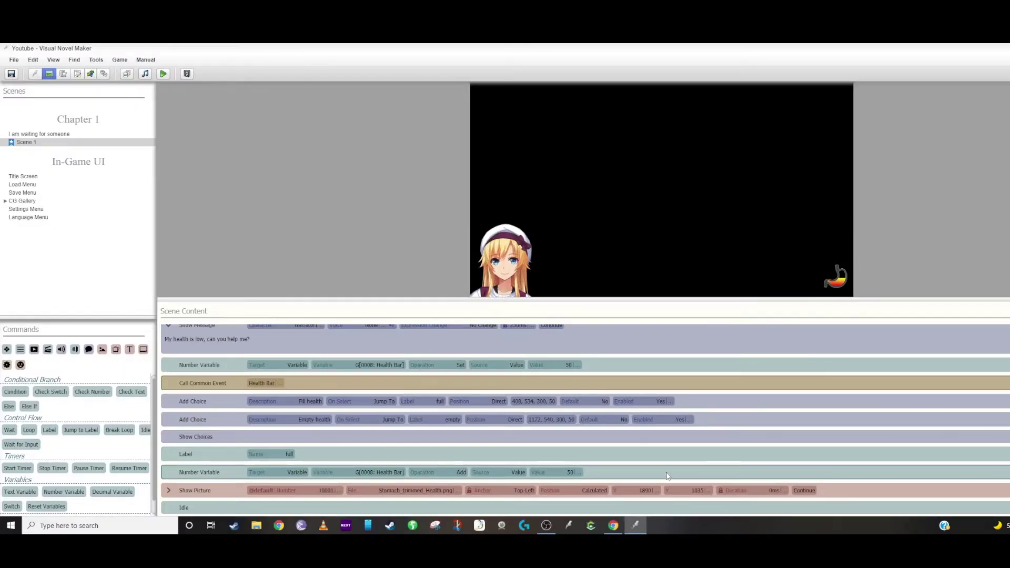
scroll(579, 411, down, 1)
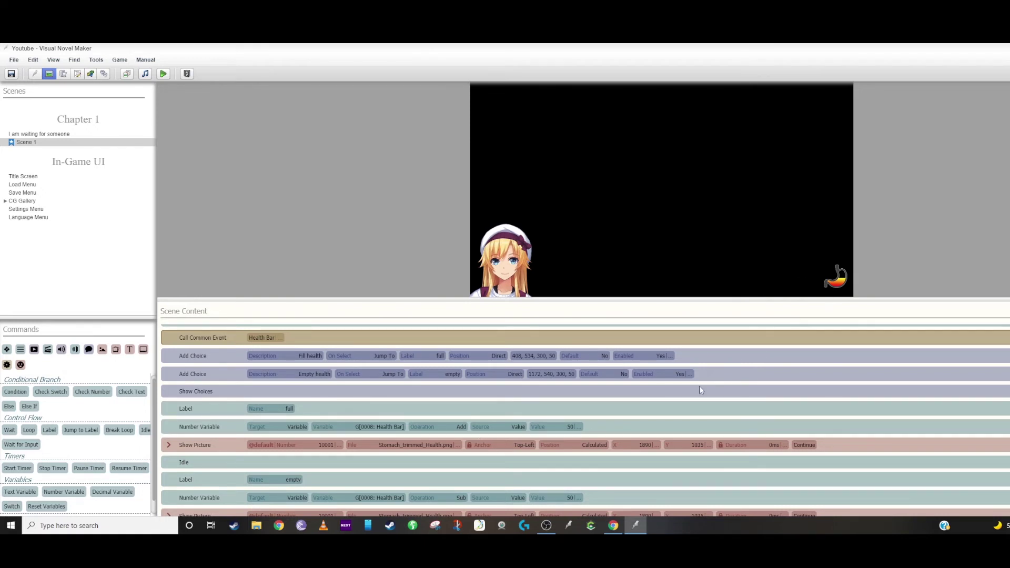
click(665, 425)
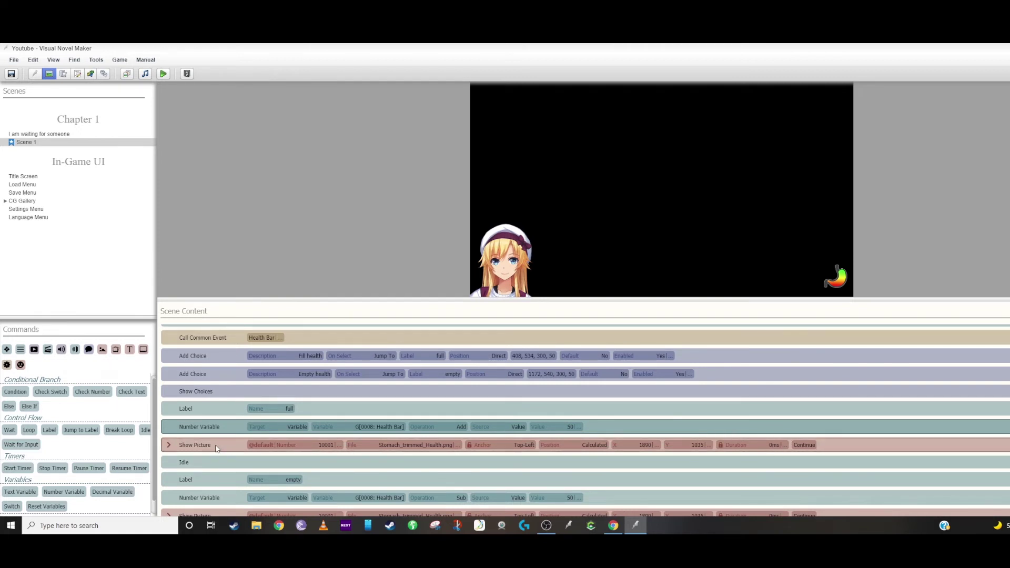
click(731, 448)
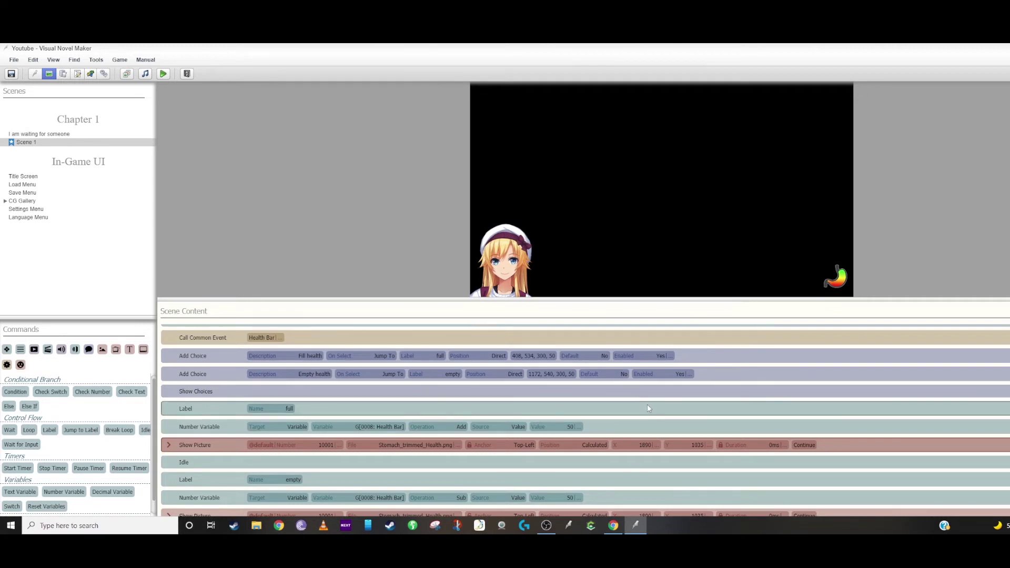
scroll(678, 363, up, 1)
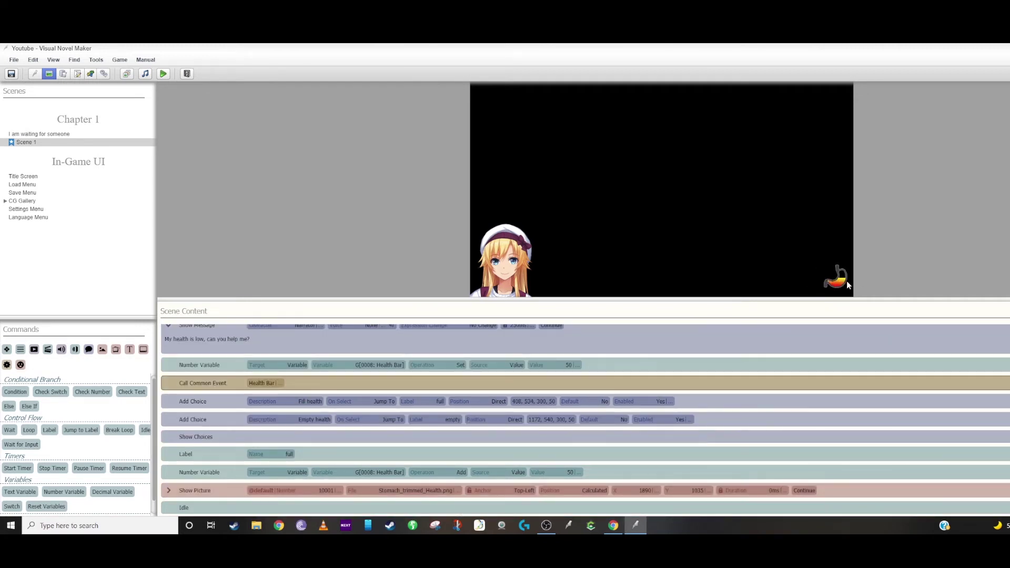
scroll(677, 456, down, 1)
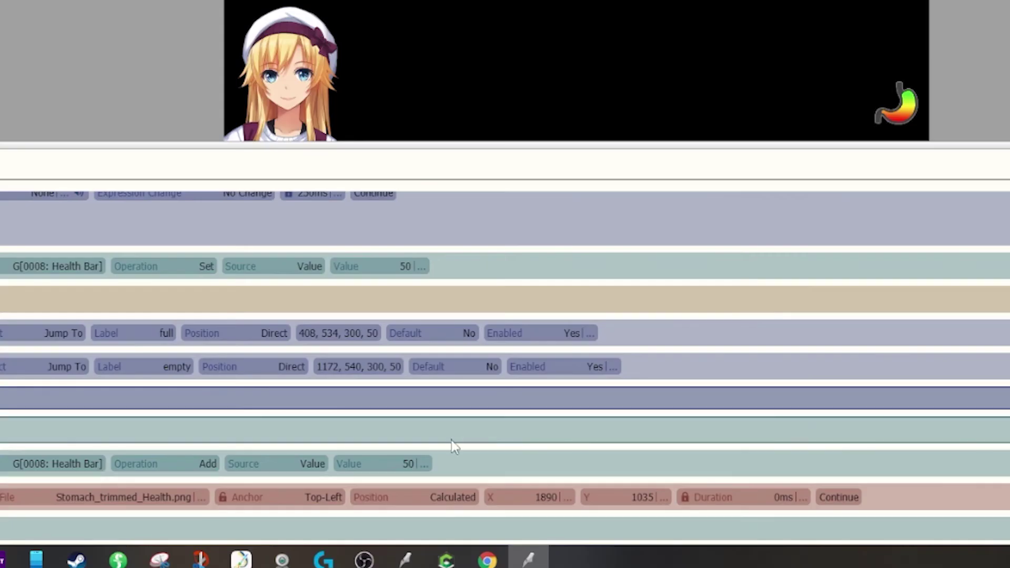
- Change the full branch's Add Number Variable amount from 50 to 10
click(571, 472)
text(10)
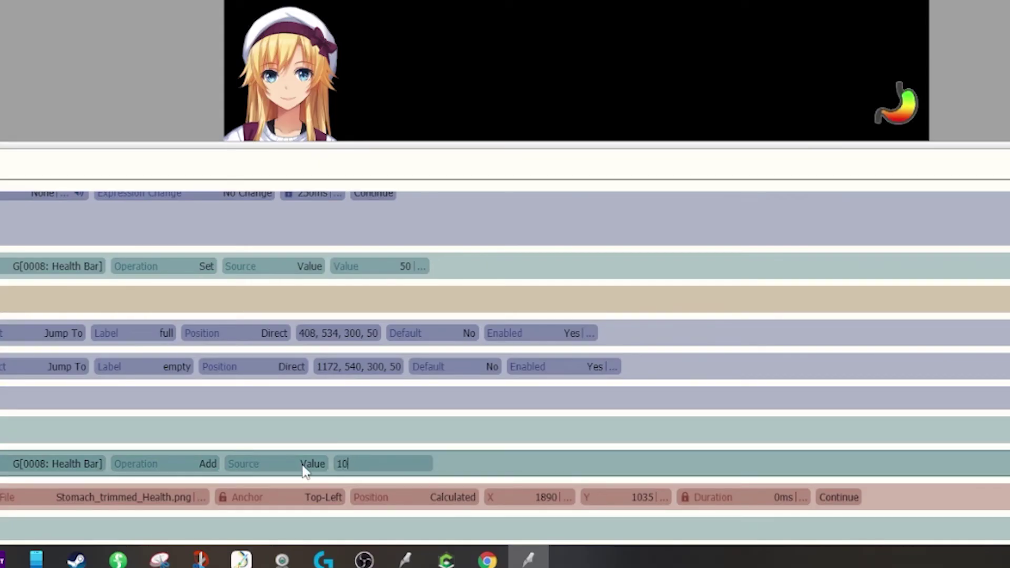
key(Return)
scroll(479, 463, down, 2)
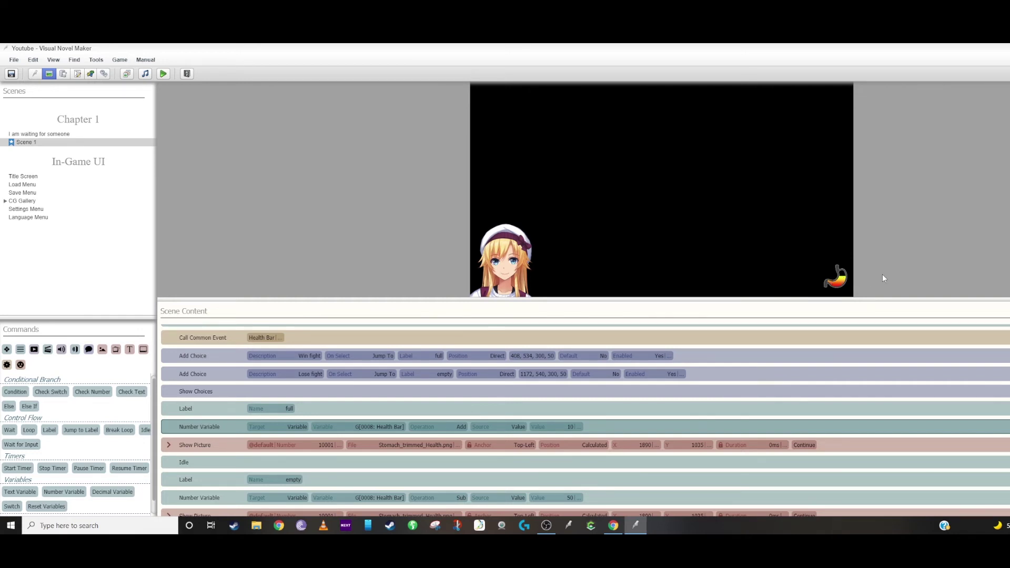
scroll(528, 441, down, 1)
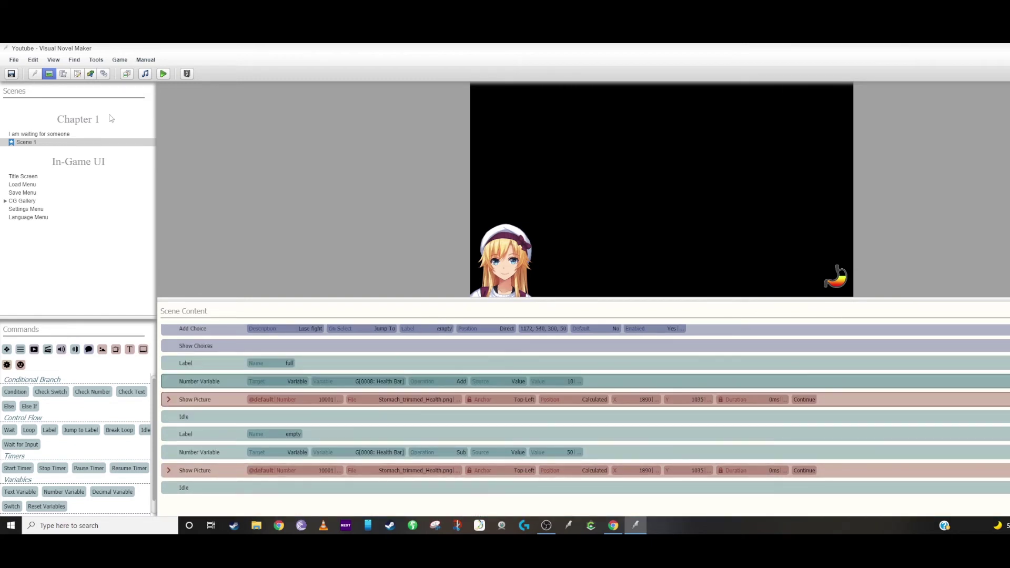
- Insert a 2000 ms Wait into the Health Bar common event
click(64, 75)
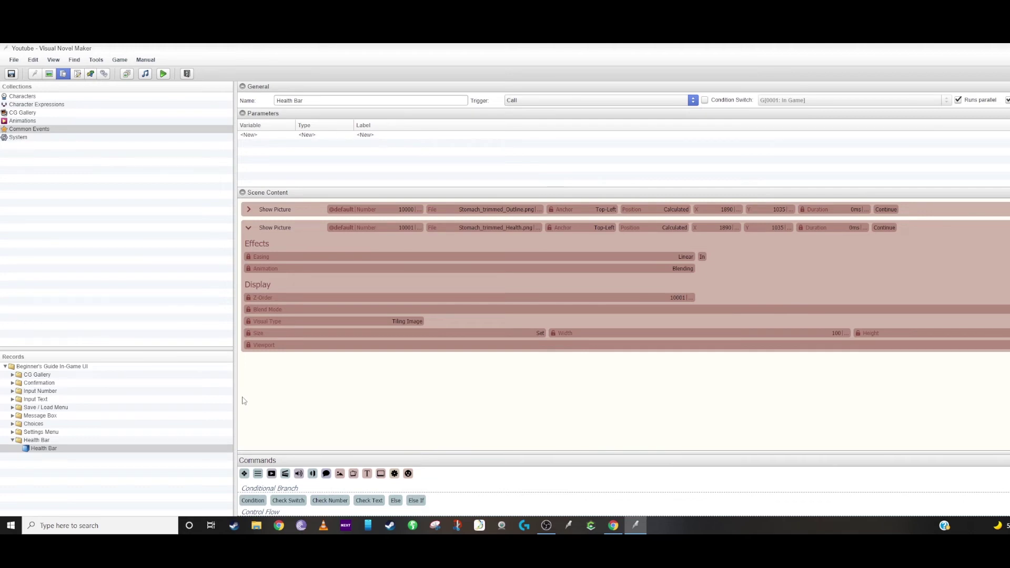
text(wai)
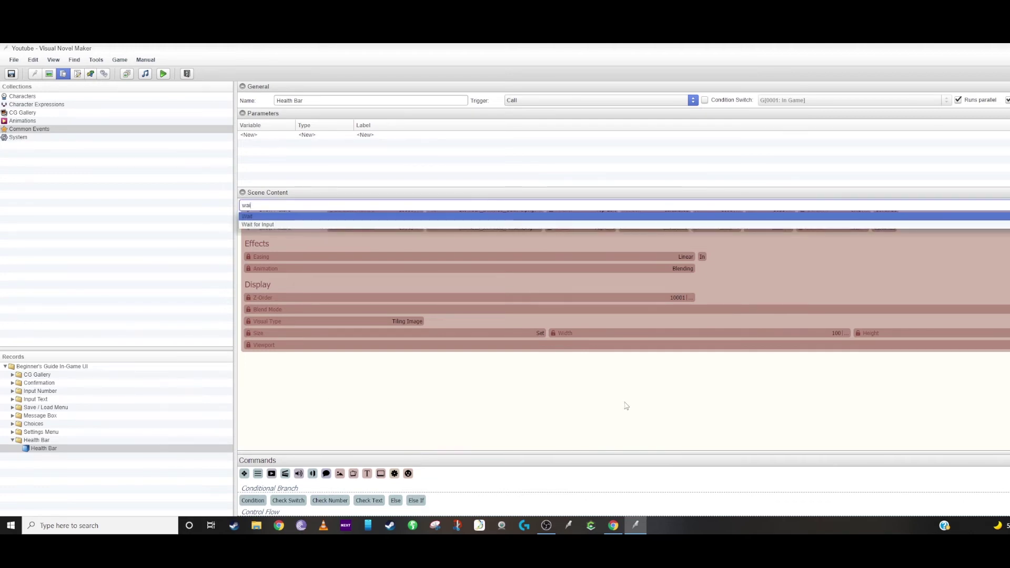
key(Return)
click(382, 363)
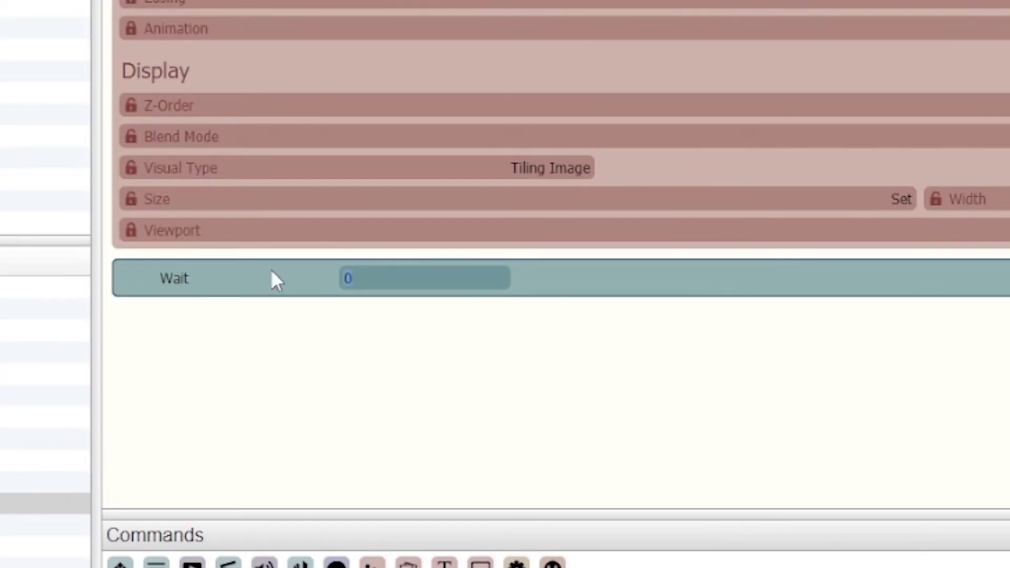
text(2000)
key(Return)
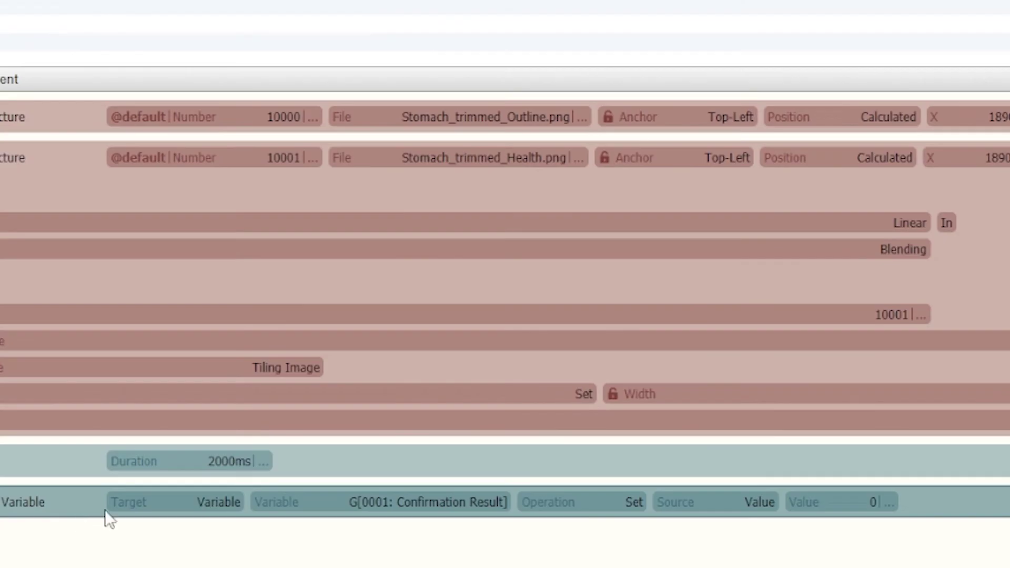
- Add a Number Variable command subtracting 10 from Health Bar
click(372, 501)
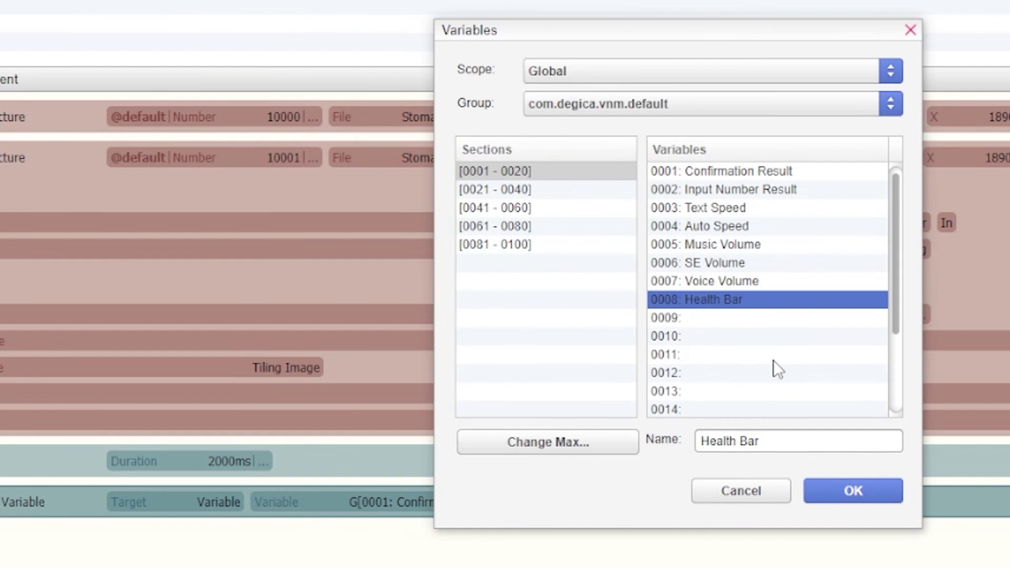
click(851, 491)
click(569, 502)
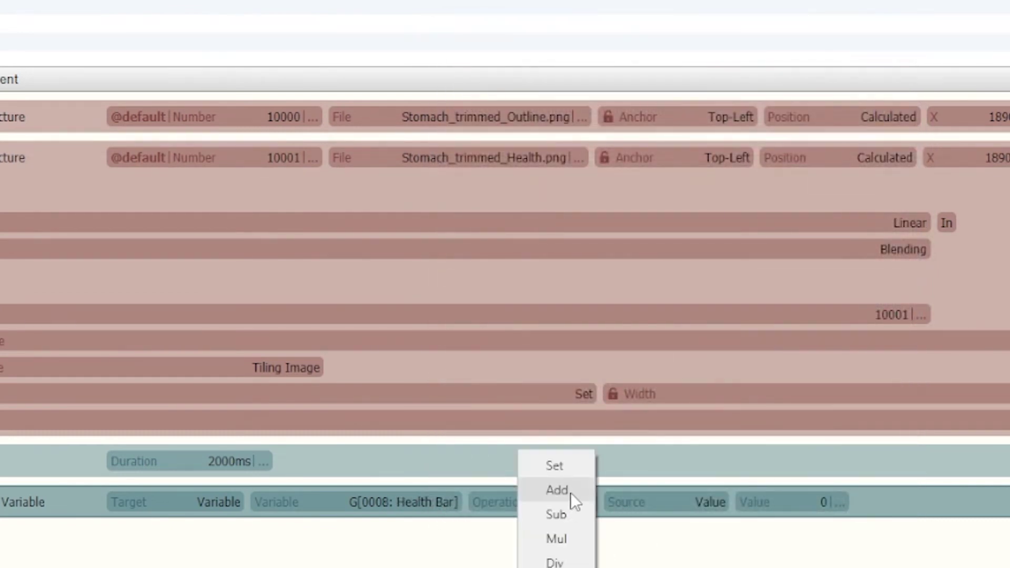
click(556, 515)
click(826, 501)
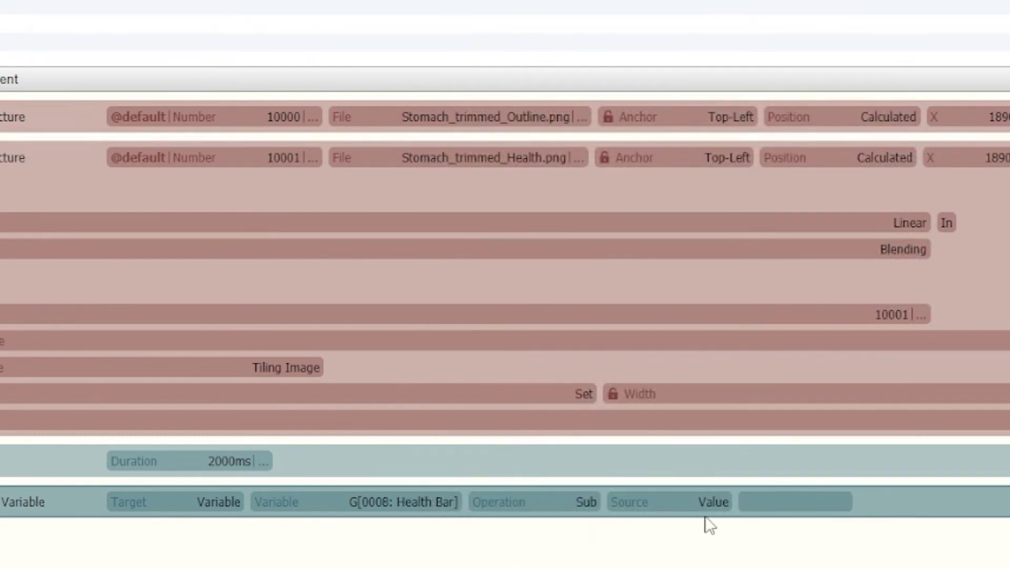
text(10)
key(Return)
- Duplicate the 2000 ms Wait so it follows the subtraction
click(53, 469)
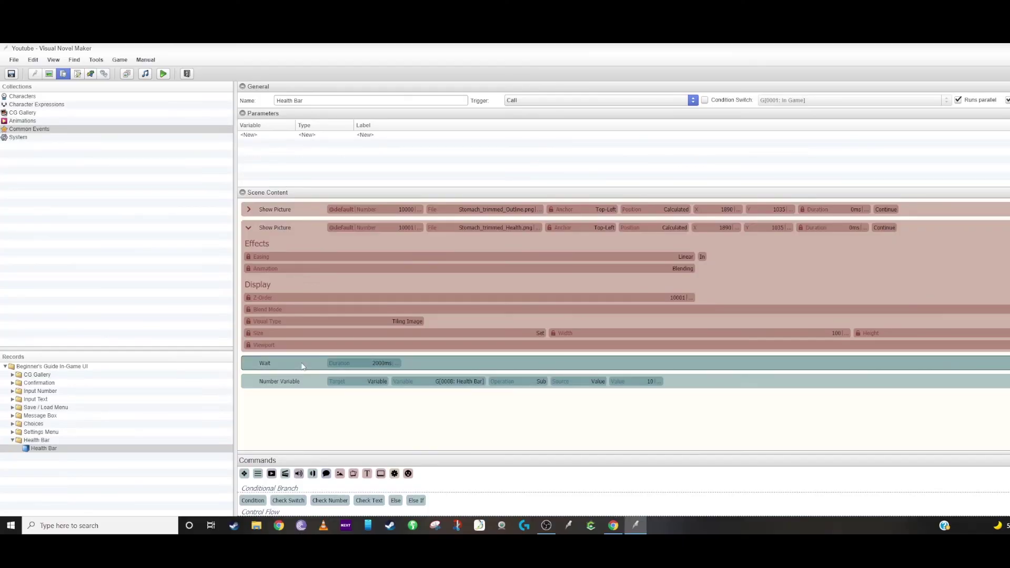
click(315, 375)
key(ctrl+v)
click(308, 405)
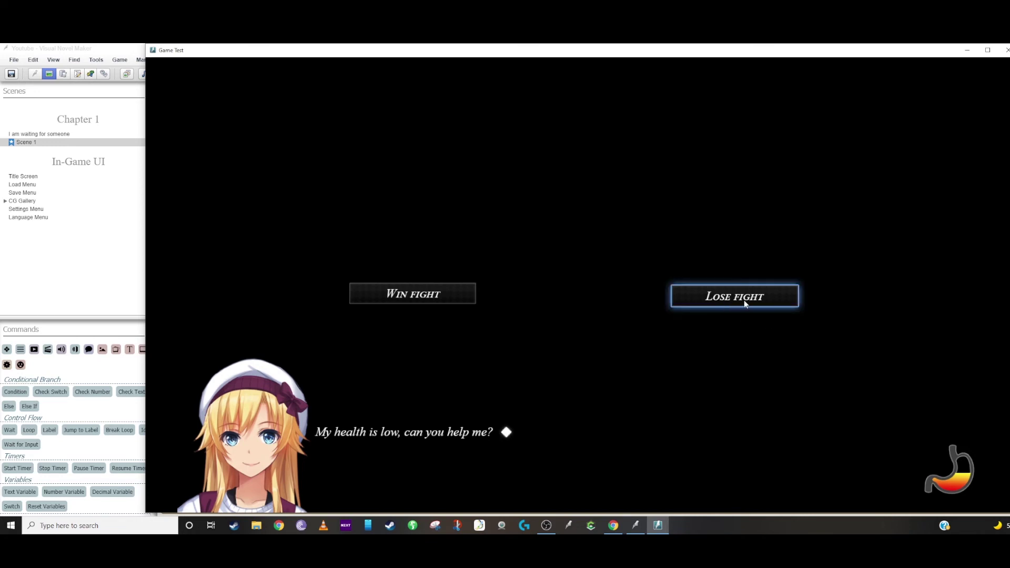
- Choose Lose fight in the test play, then close the Game Test window
click(771, 303)
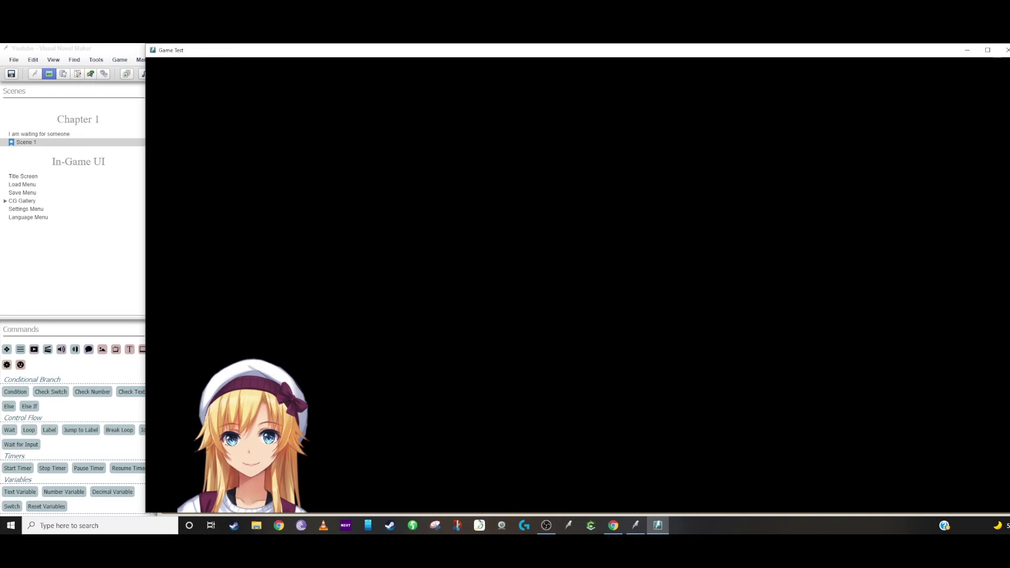
click(1006, 50)
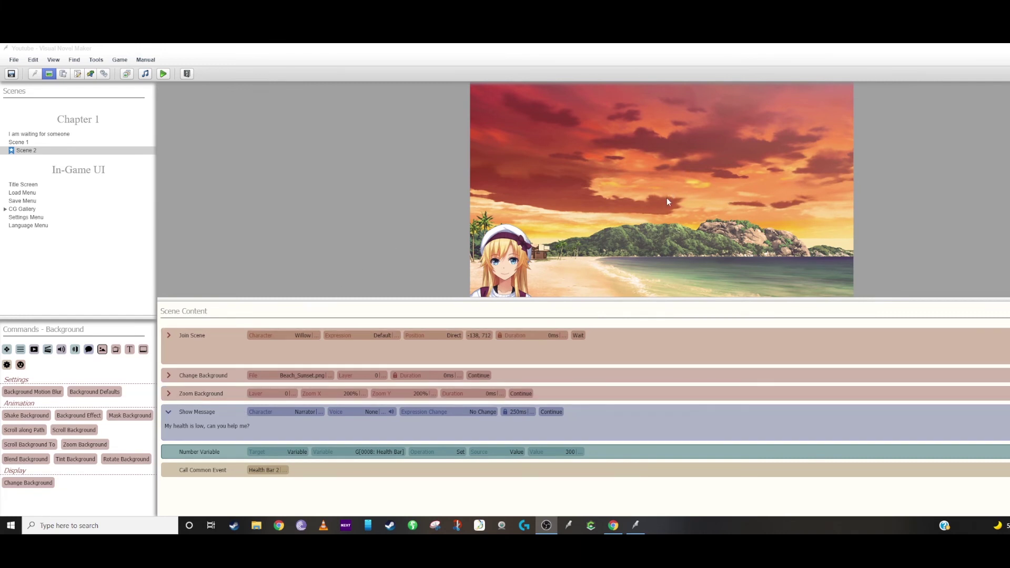
click(95, 59)
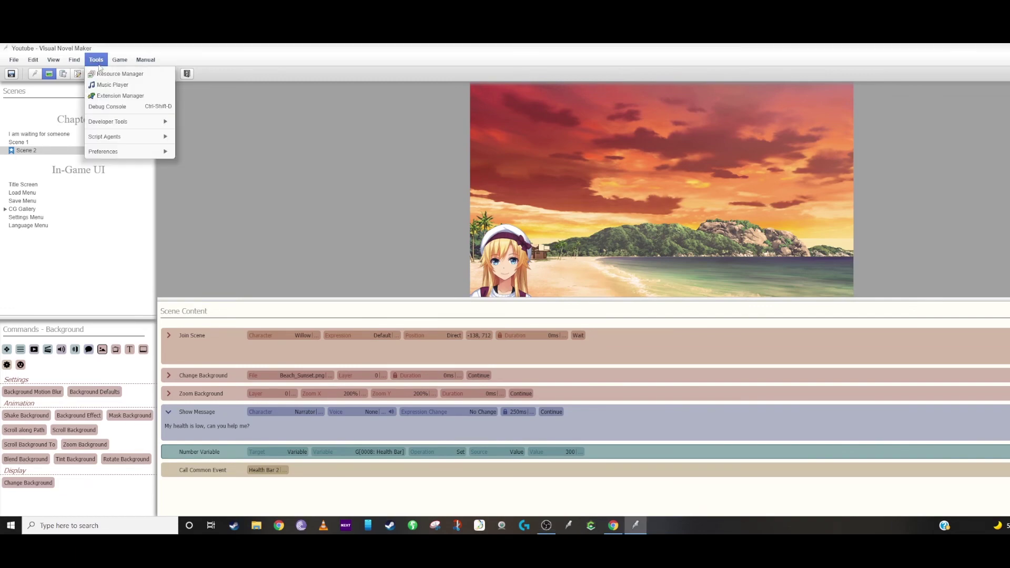
click(113, 72)
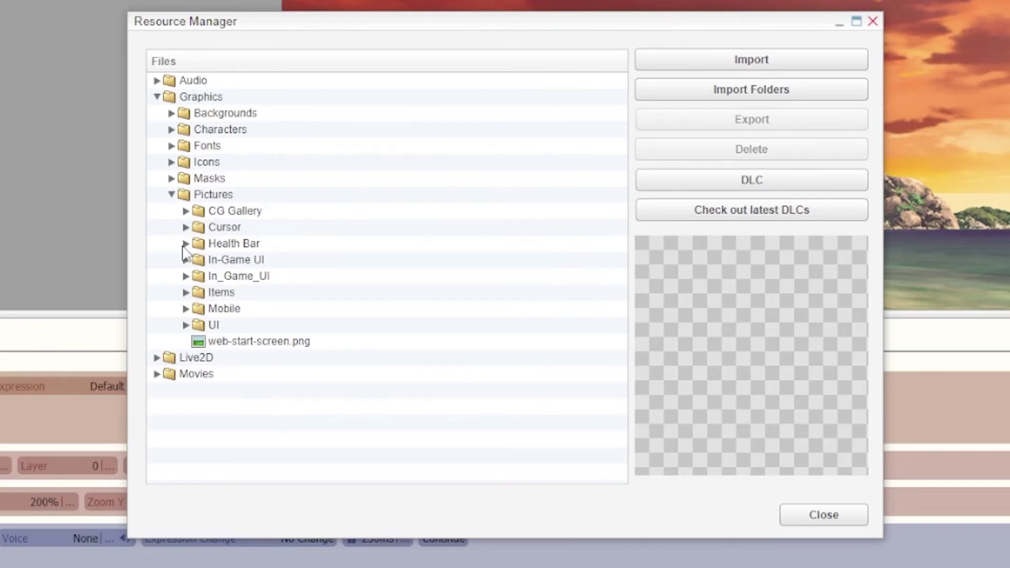
click(185, 244)
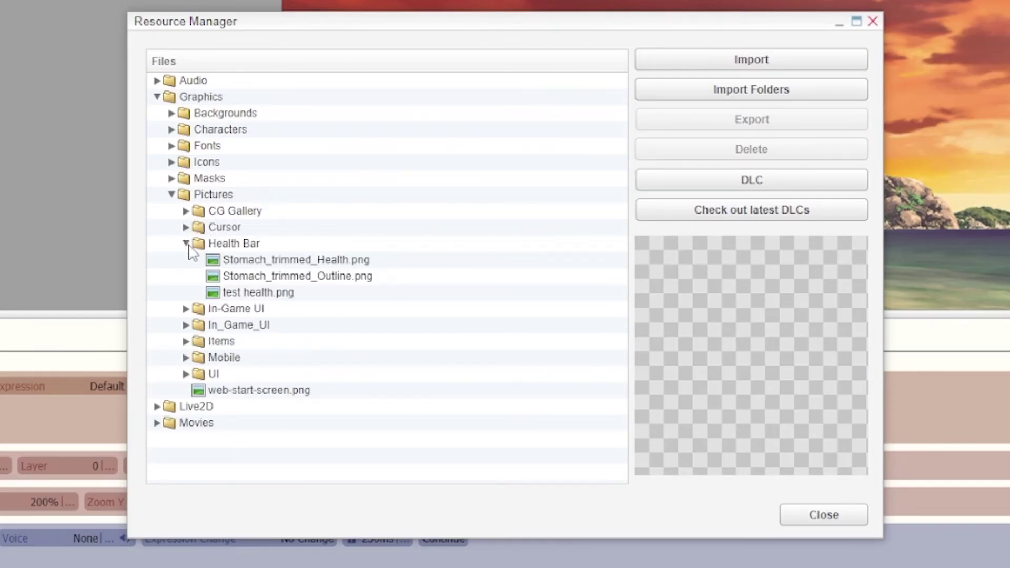
click(246, 293)
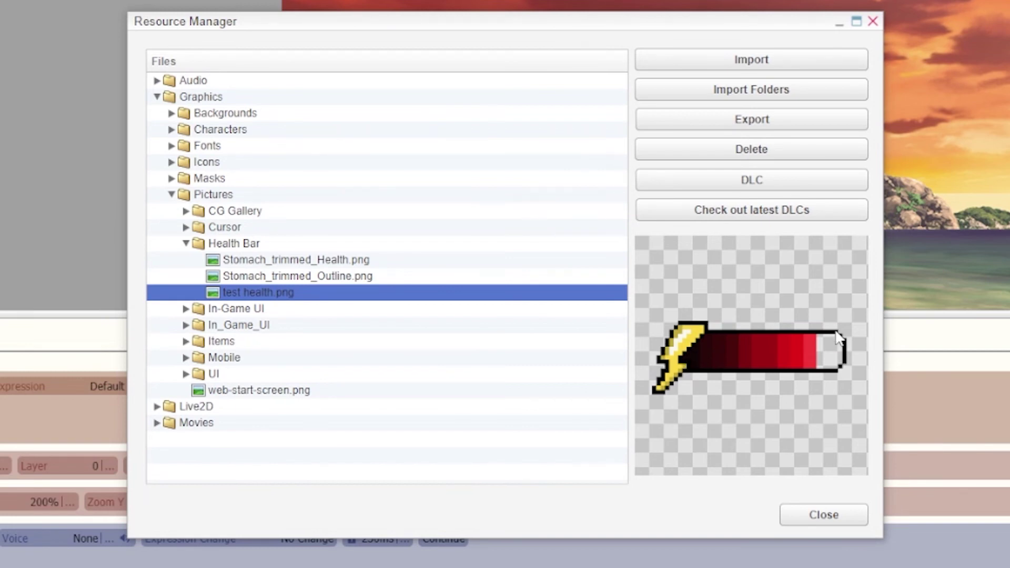
click(369, 263)
click(368, 278)
click(363, 263)
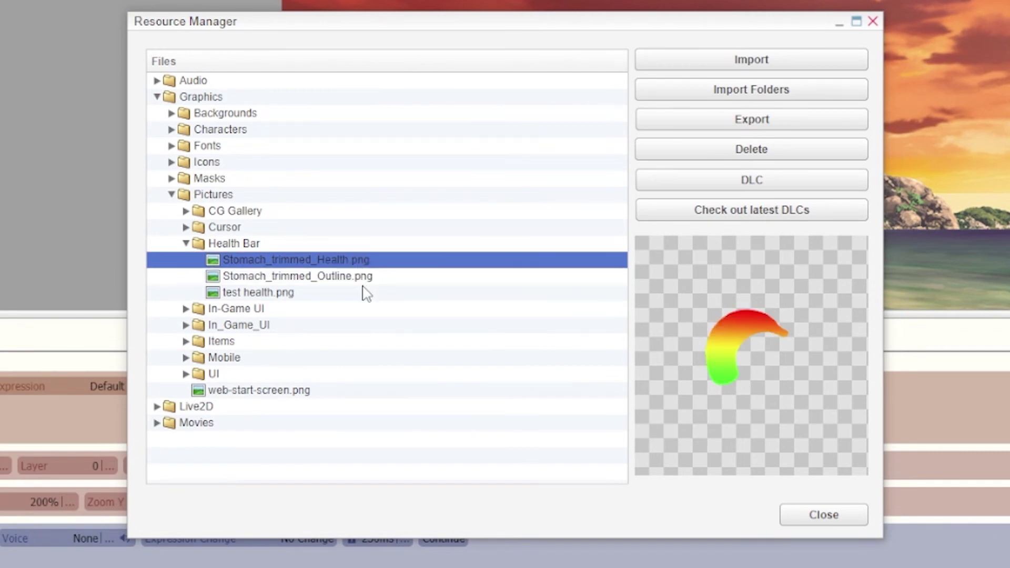
click(362, 293)
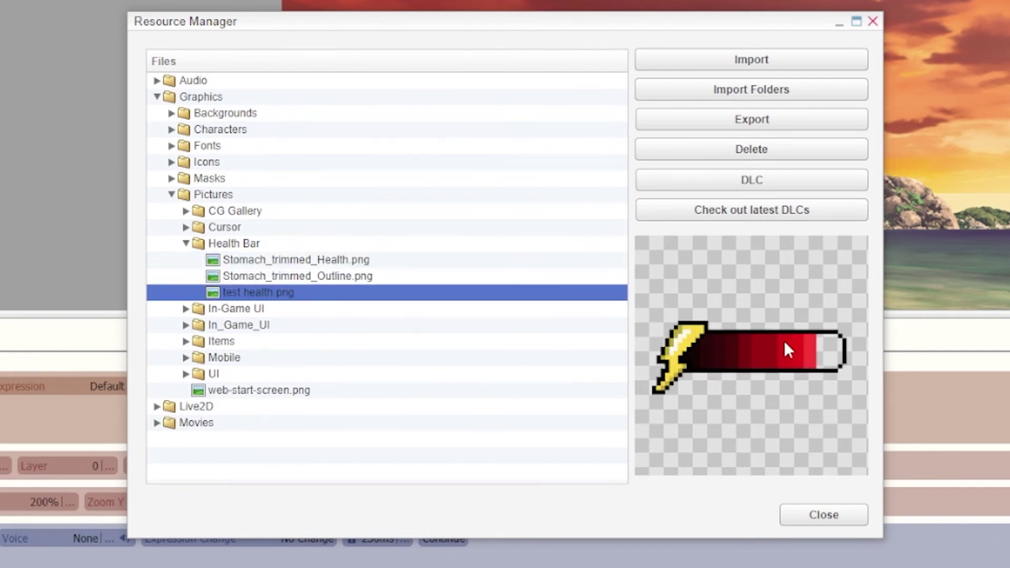
click(824, 516)
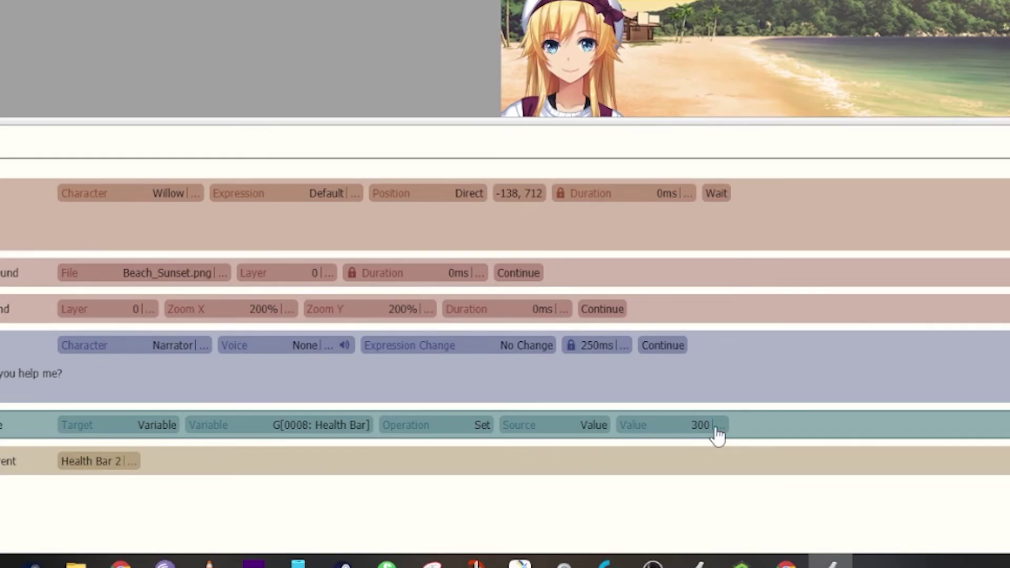
click(701, 425)
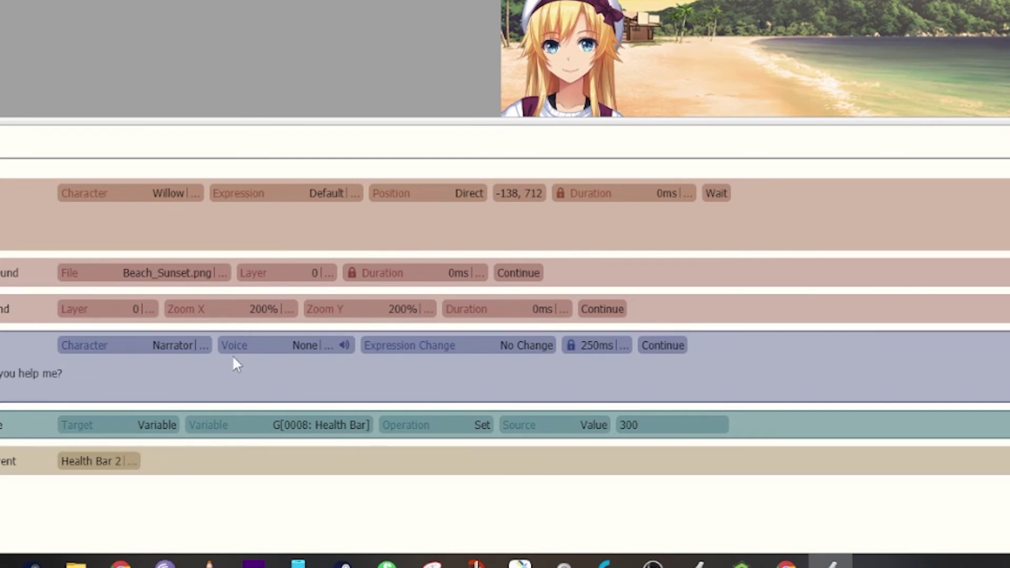
key(F5)
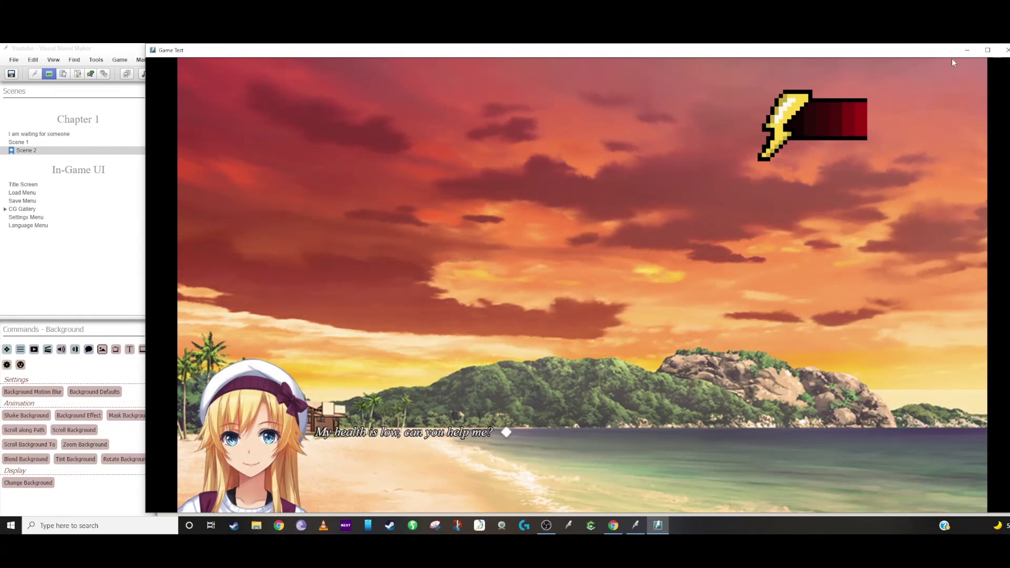
click(1005, 51)
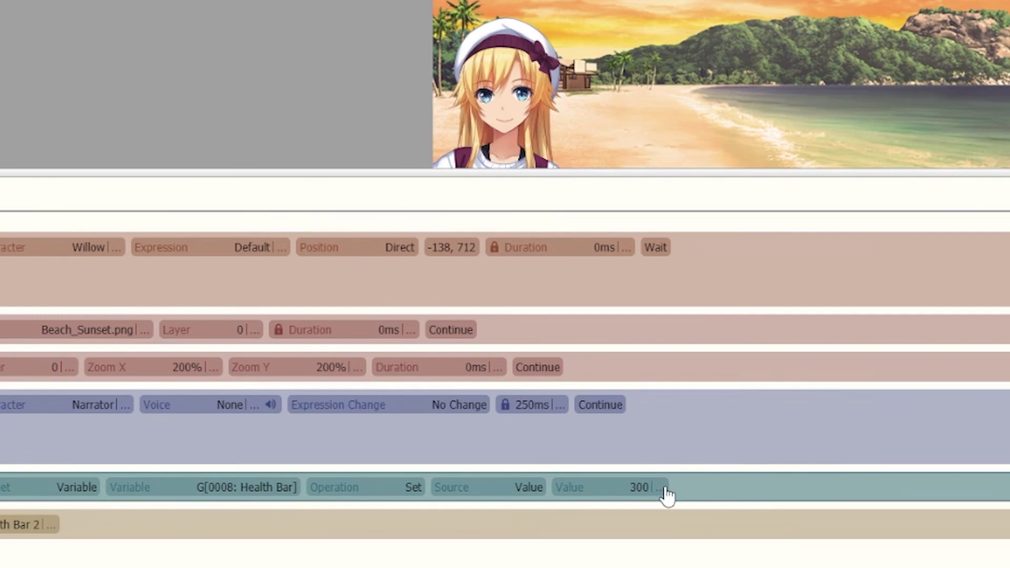
- Change the Health Bar number variable's starting value from 300 to 1000
click(635, 487)
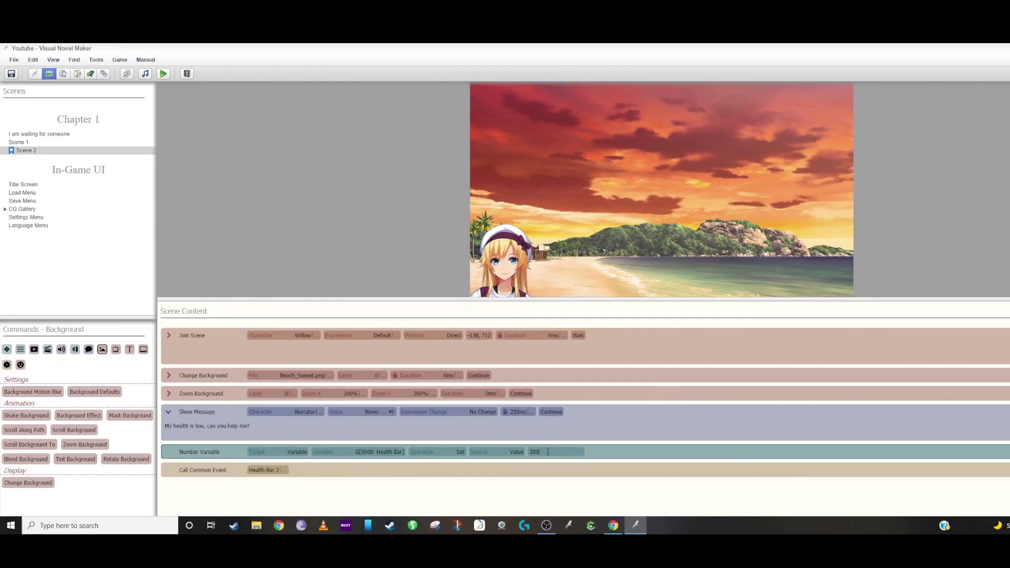
click(501, 455)
text(1000)
click(501, 455)
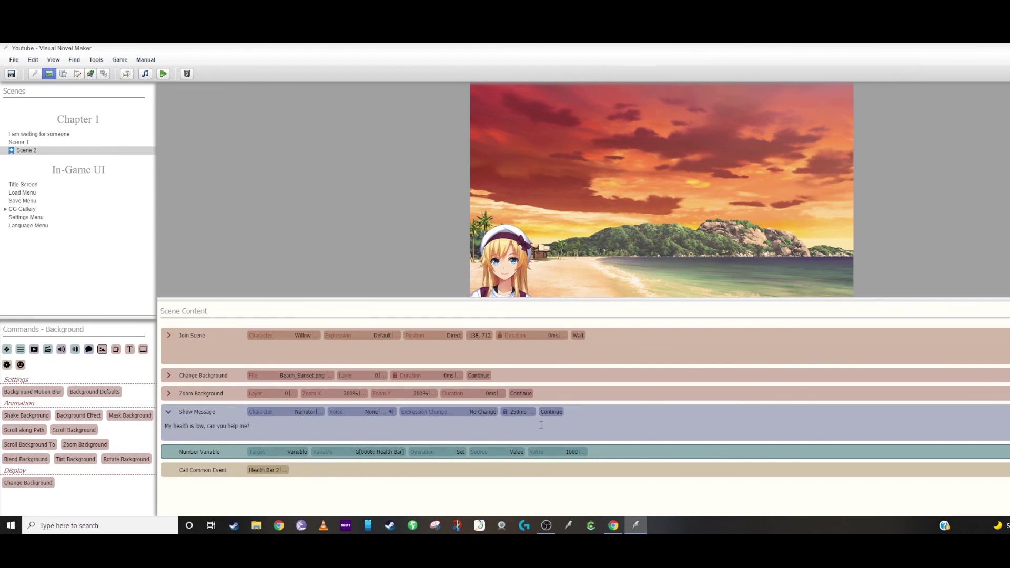
- Save and test-play Scene 2 to check the full horizontal bar, then close the Game Test window
click(164, 74)
click(656, 313)
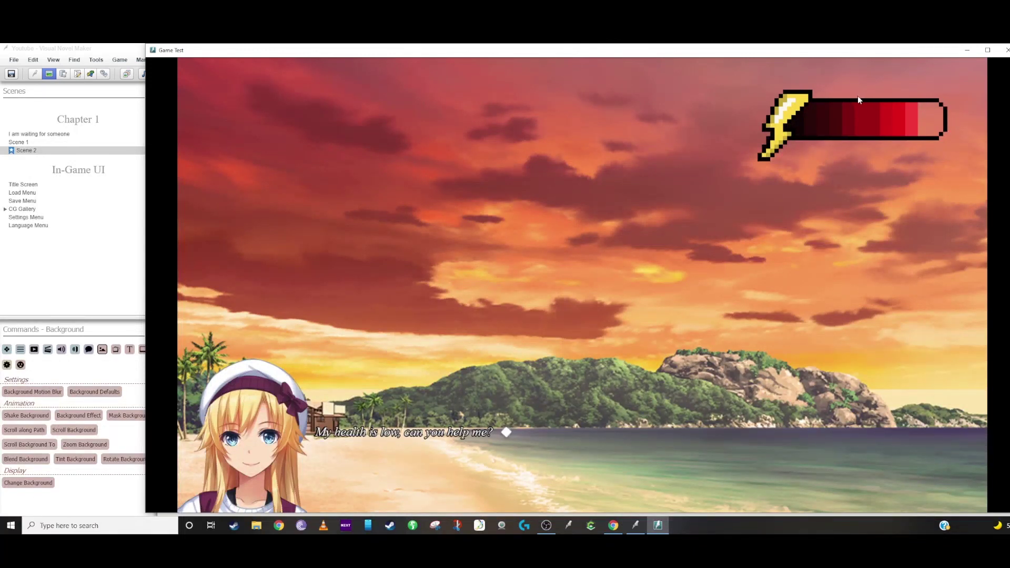
click(1008, 50)
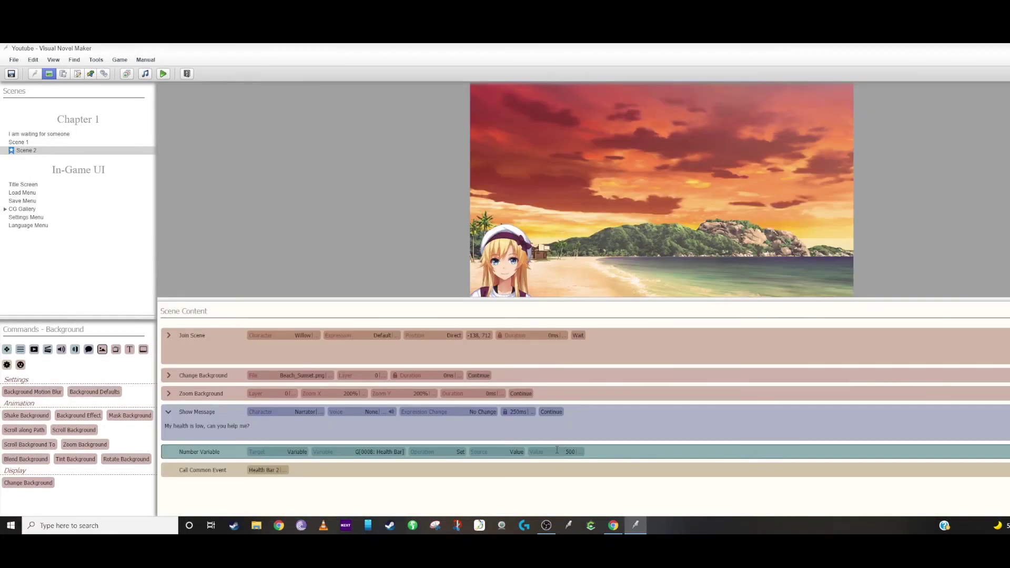